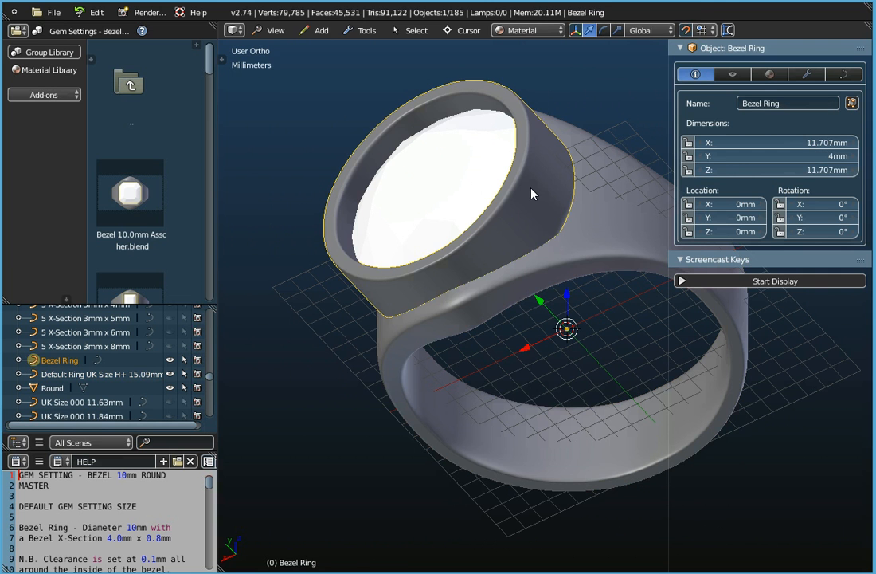
Step: Select the round gem in the finished bezel ring, and start a new file
right_click(444, 180)
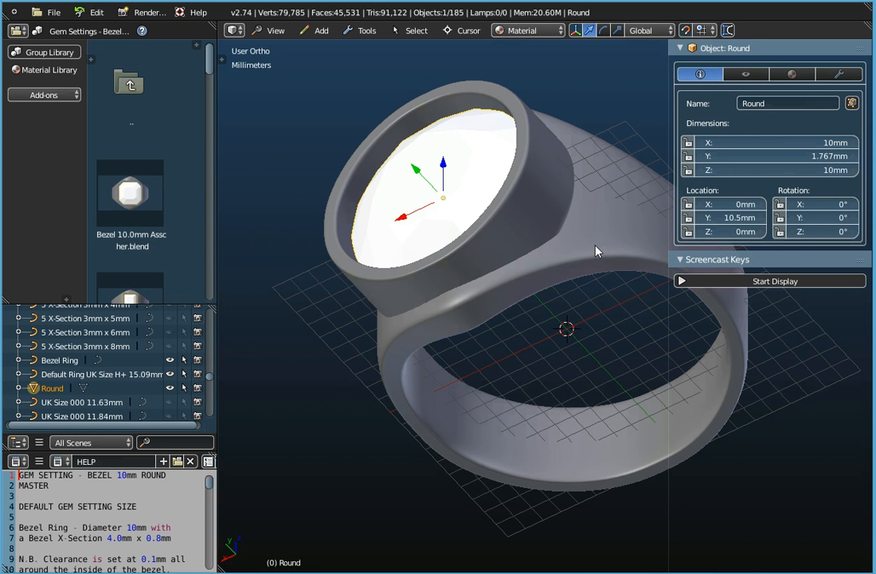
left_click(53, 12)
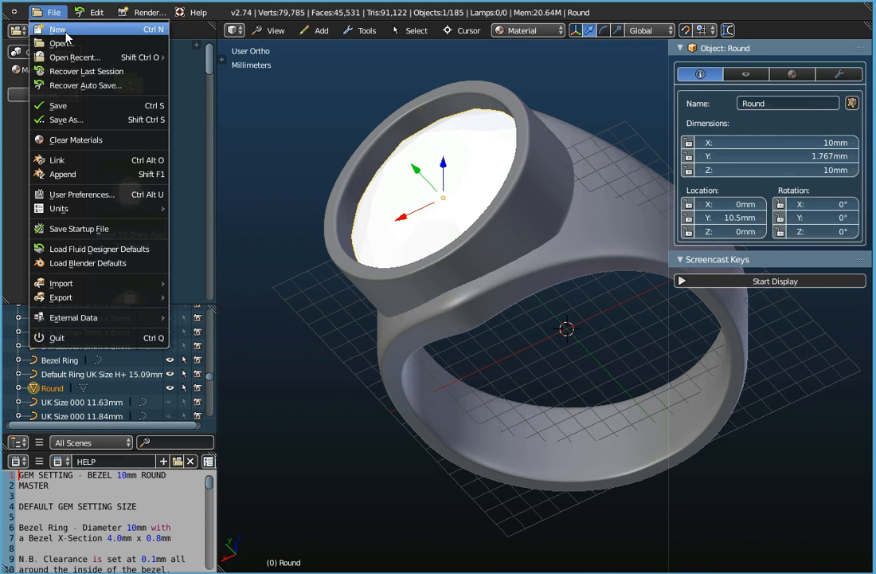
left_click(66, 36)
left_click(58, 35)
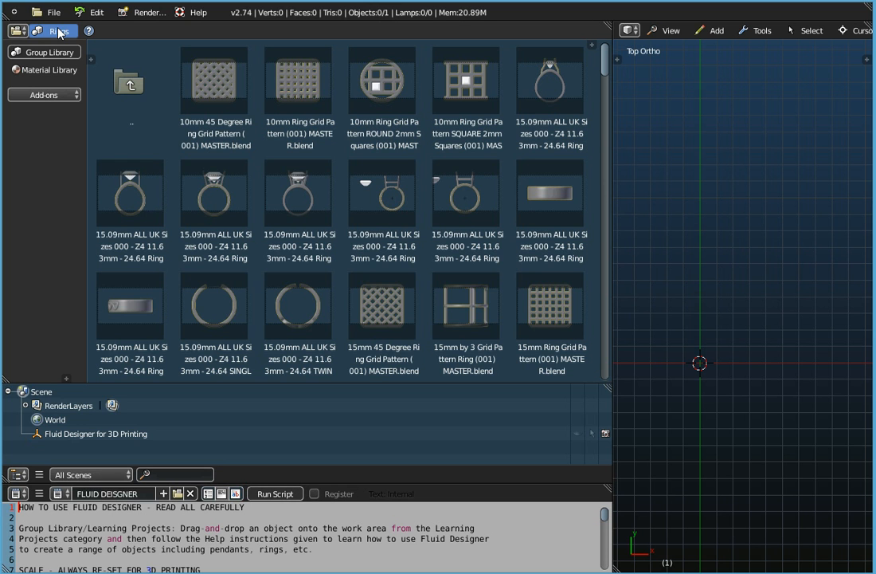
Step: Add the 15.09mm ALL UK Sizes TWIN ring from the Rings library to the scene
left_click(307, 315)
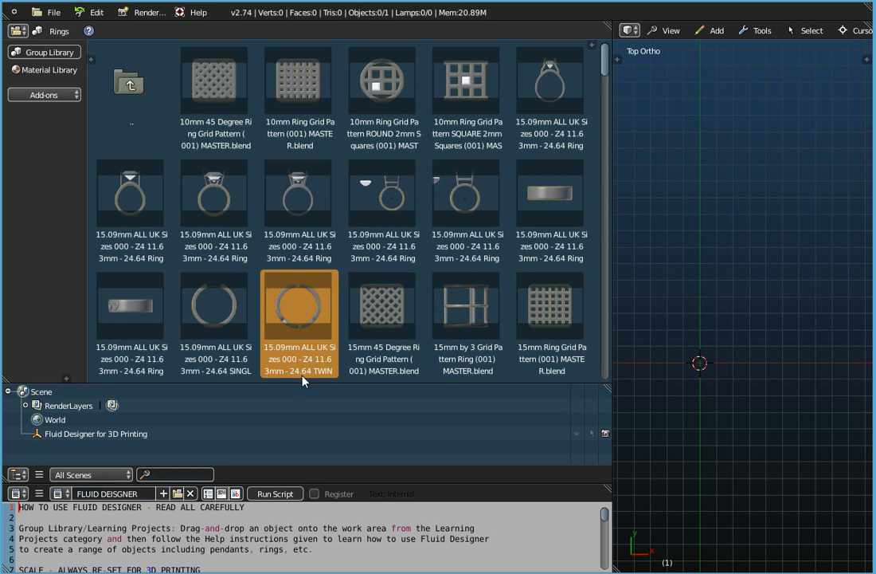
left_click_drag(312, 328, 701, 299)
scroll(466, 290, "down", 3)
middle_click_drag(470, 295, 497, 284)
scroll(497, 266, "up", 4)
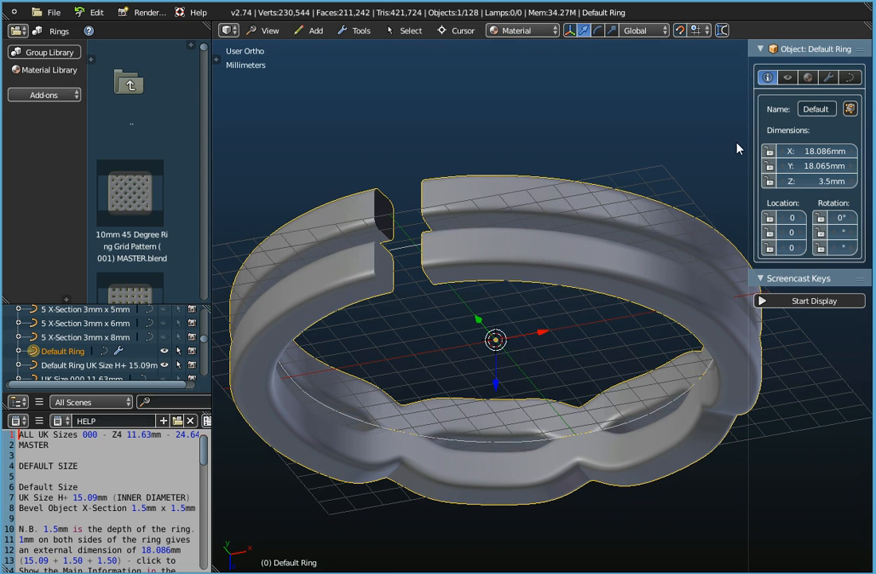
Step: Display the Default Ring's curve data and examine its gap and profile, finishing in the top view
left_click_drag(747, 140, 650, 140)
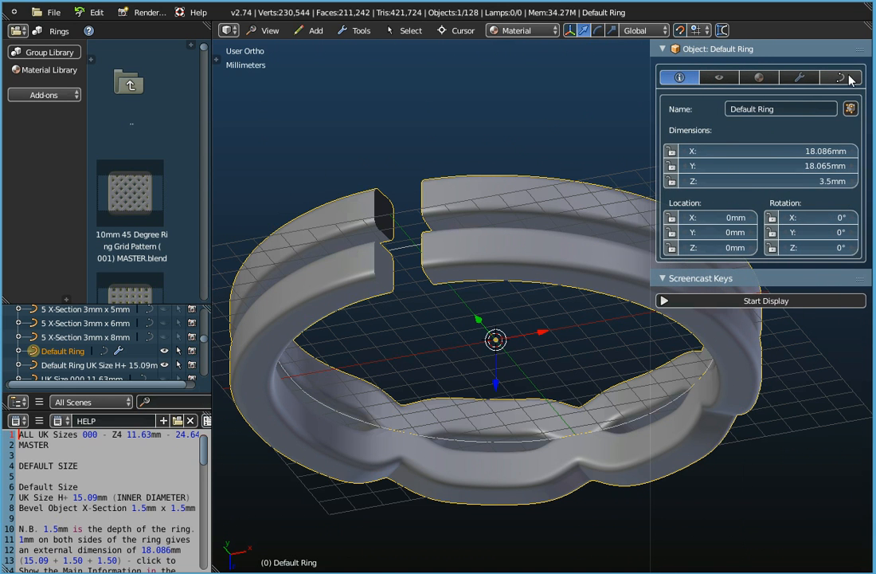
left_click(847, 77)
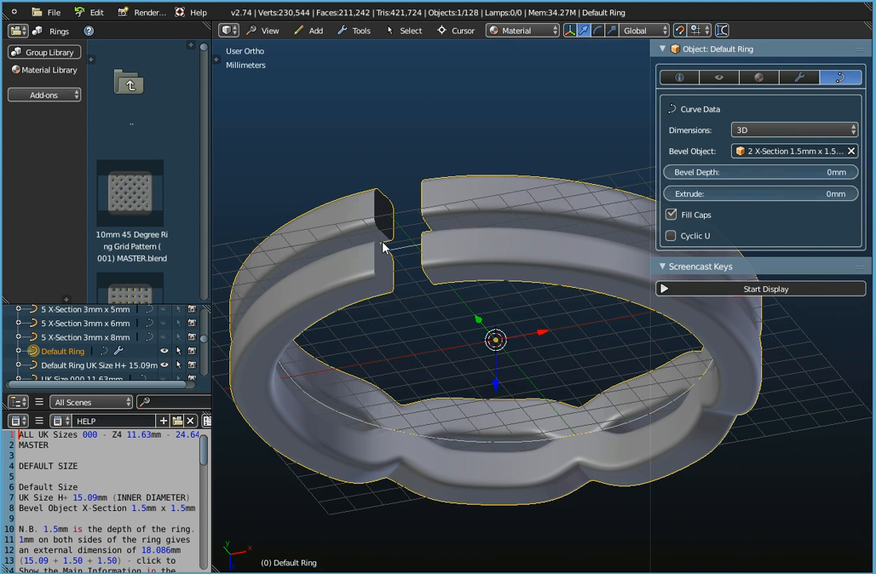
middle_click_drag(392, 219, 451, 202)
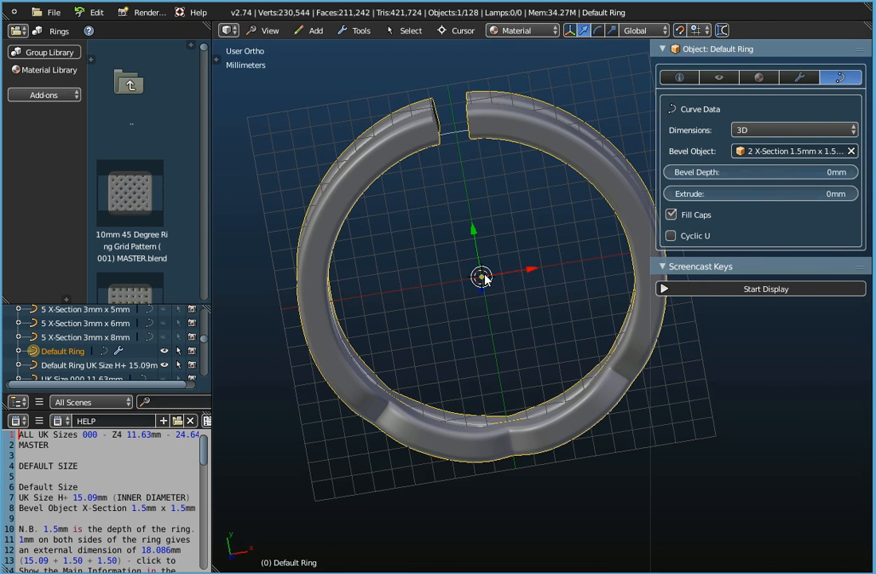
scroll(133, 342, "down", 3)
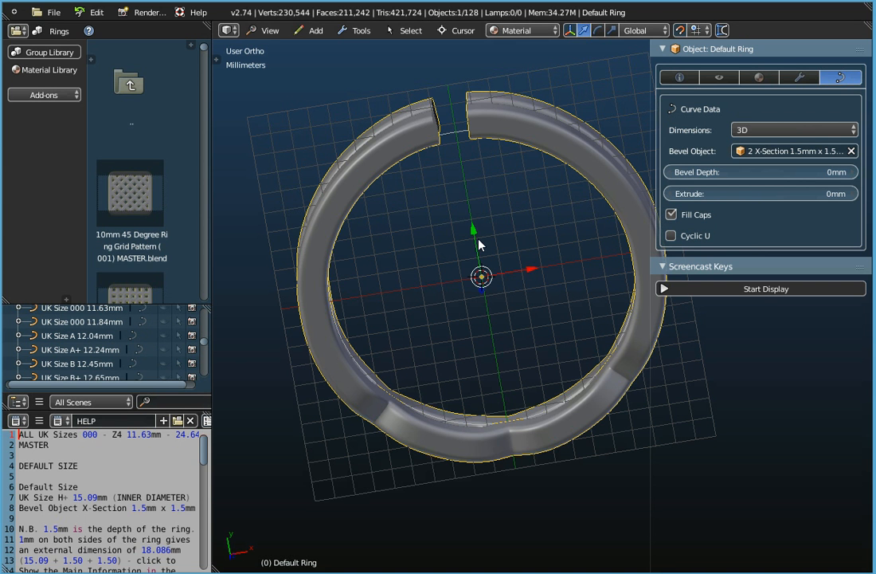
scroll(478, 245, "down", 2)
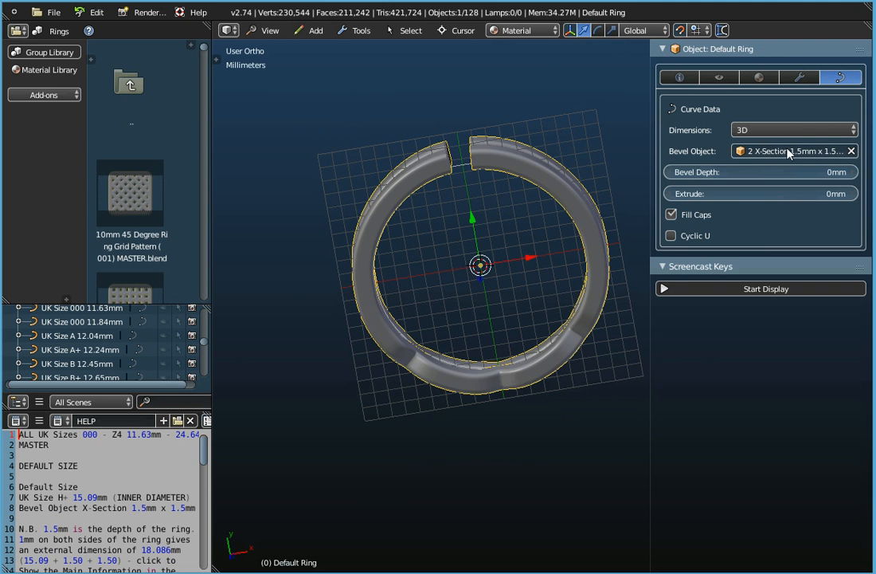
left_click_drag(650, 232, 699, 232)
middle_click_drag(541, 272, 520, 219)
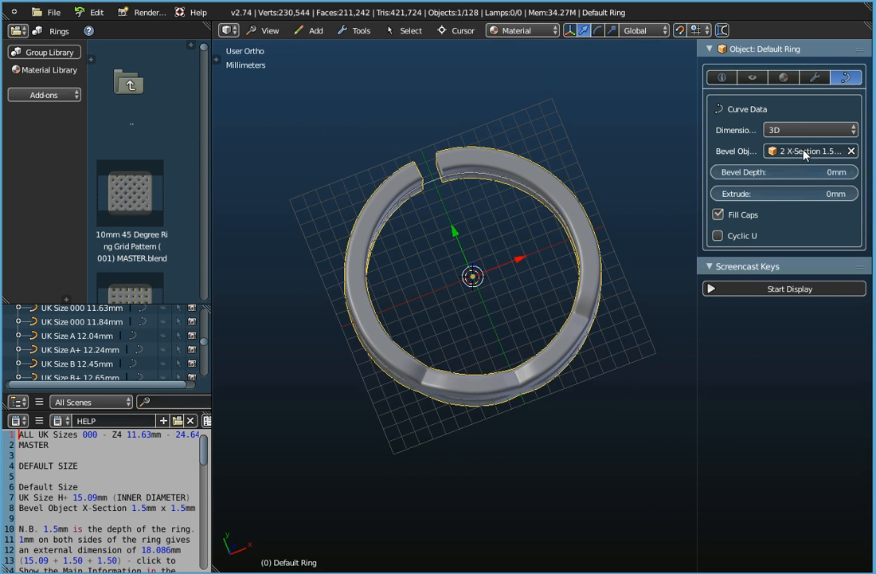
left_click(247, 30)
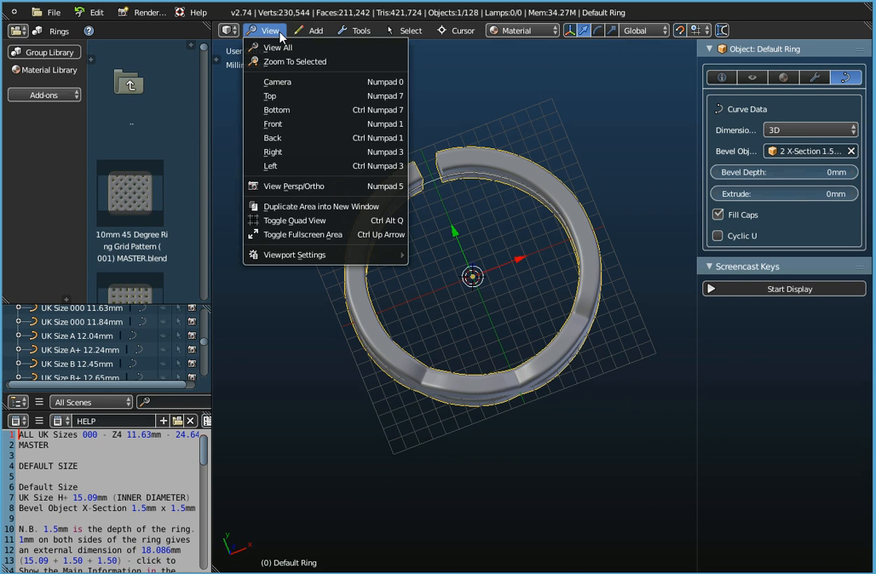
left_click(272, 95)
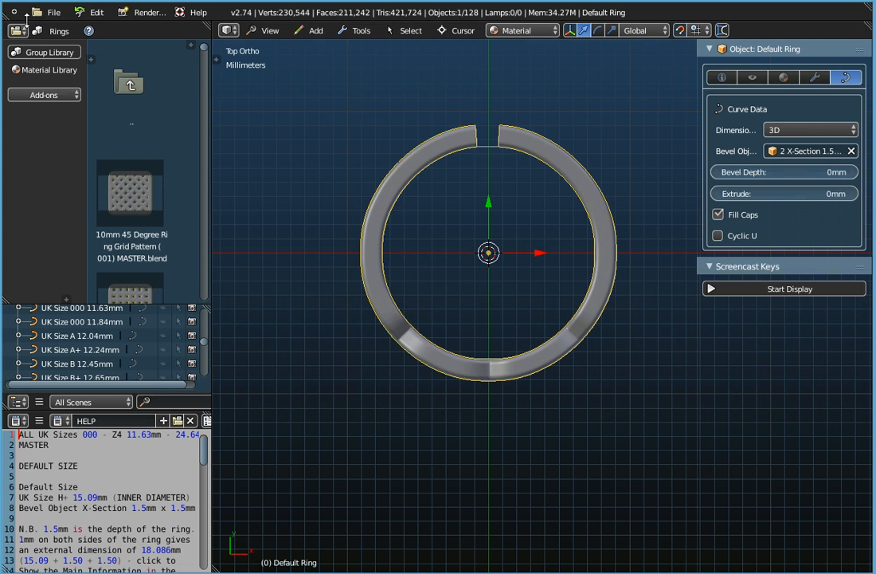
Step: Browse for objects to append in Bezel 10.0mm Round.blend, found in the Gem Settings - Bezel folder
left_click(56, 16)
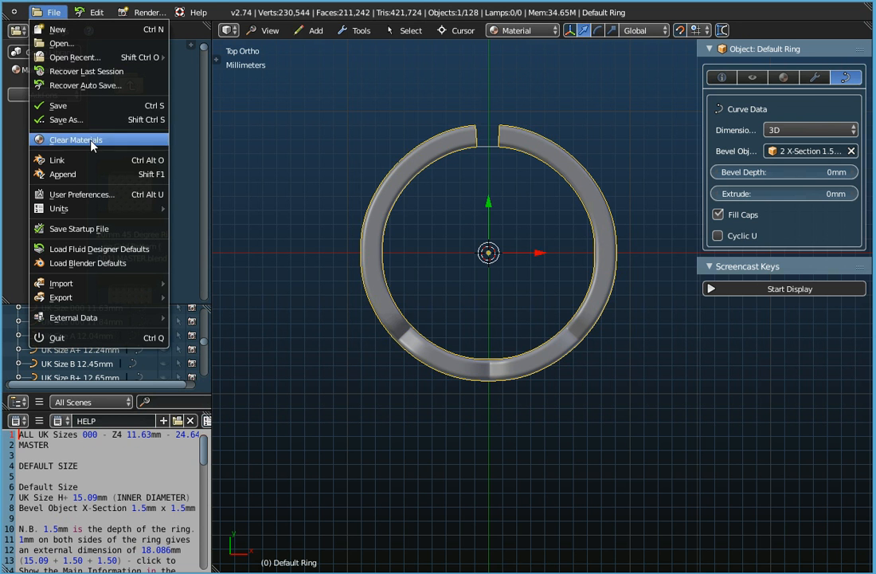
left_click(74, 181)
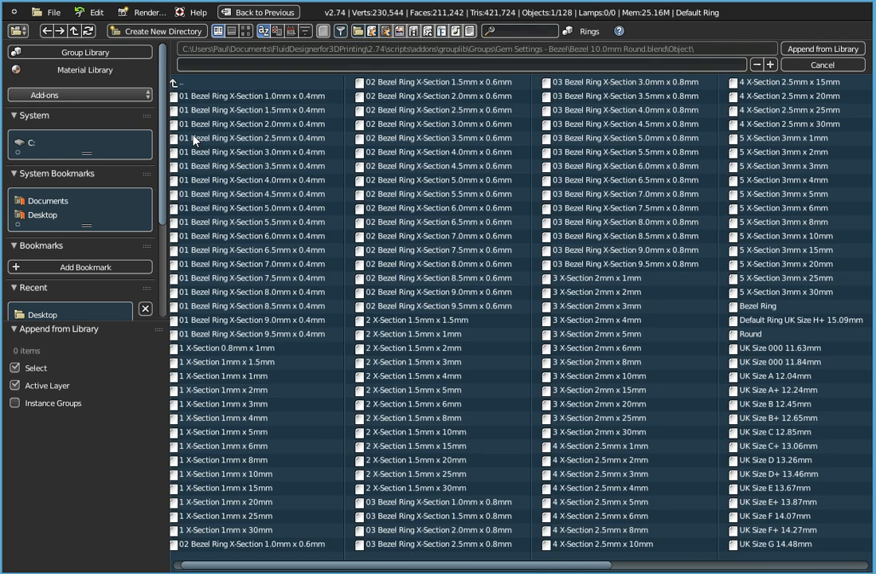
left_click(185, 83)
left_click(187, 84)
left_click(188, 84)
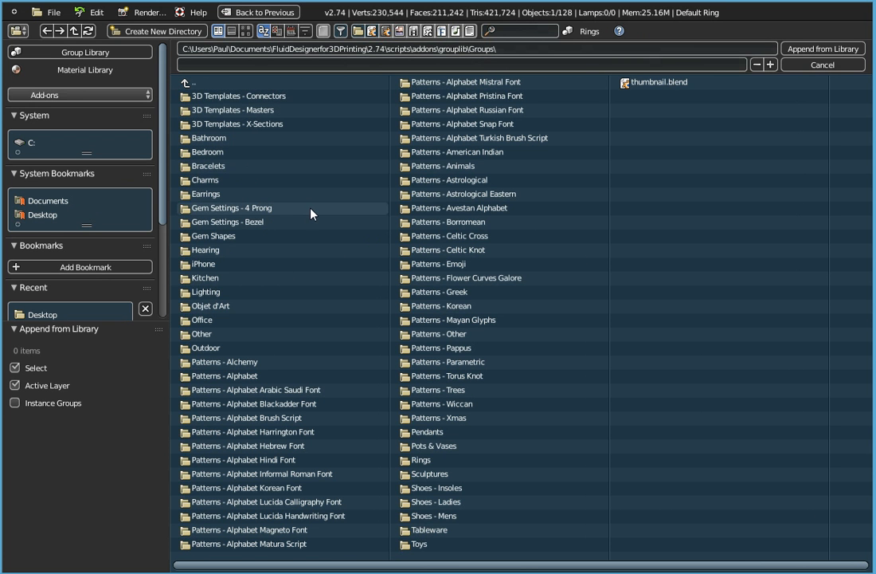
left_click(234, 223)
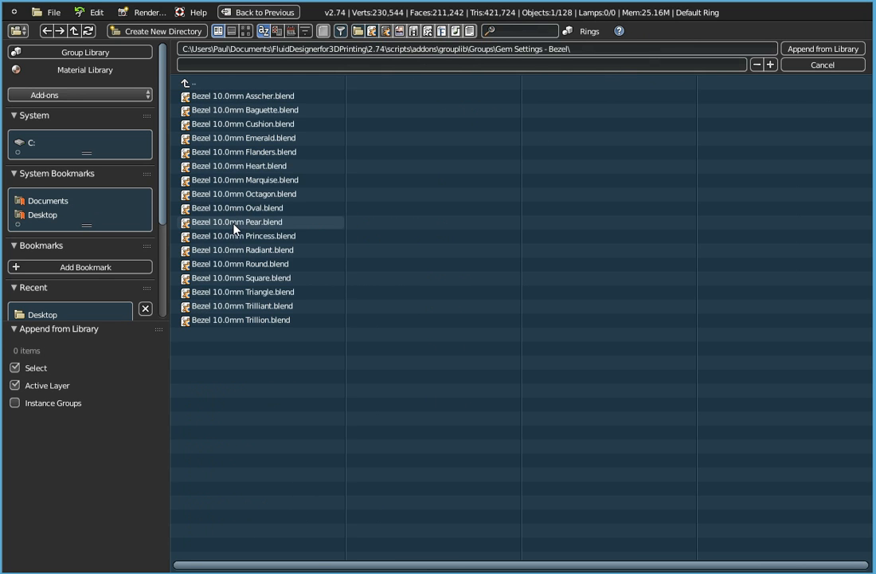
left_click(218, 269)
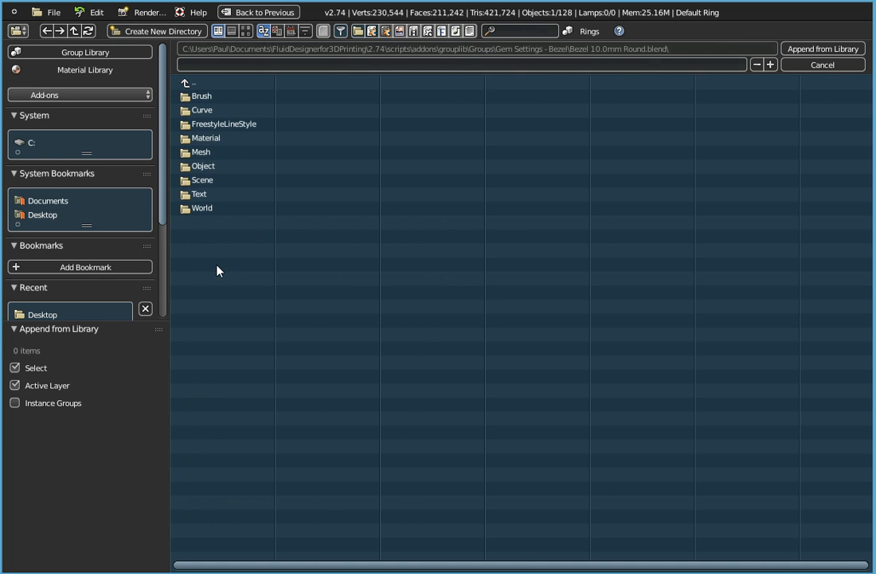
left_click(204, 166)
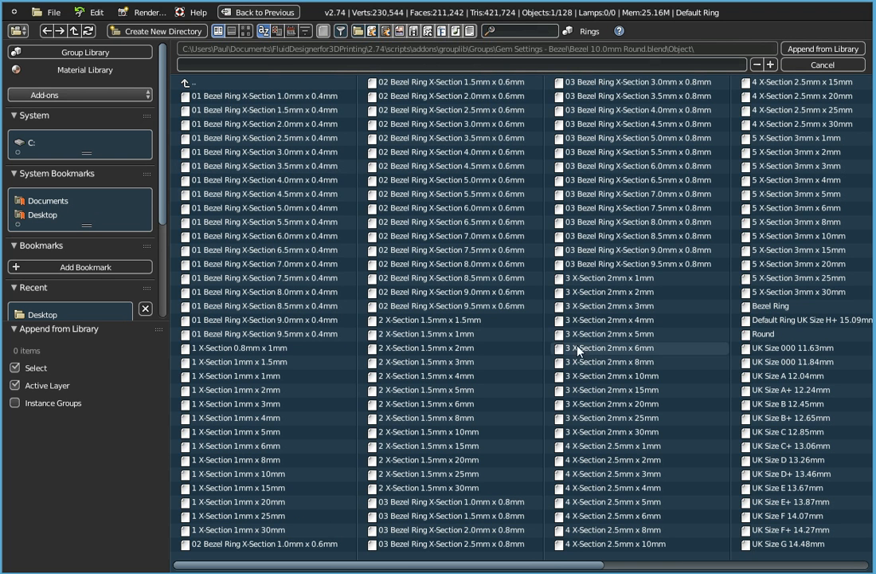
Step: Append the Bezel Ring and Round objects to the scene
left_click(789, 309)
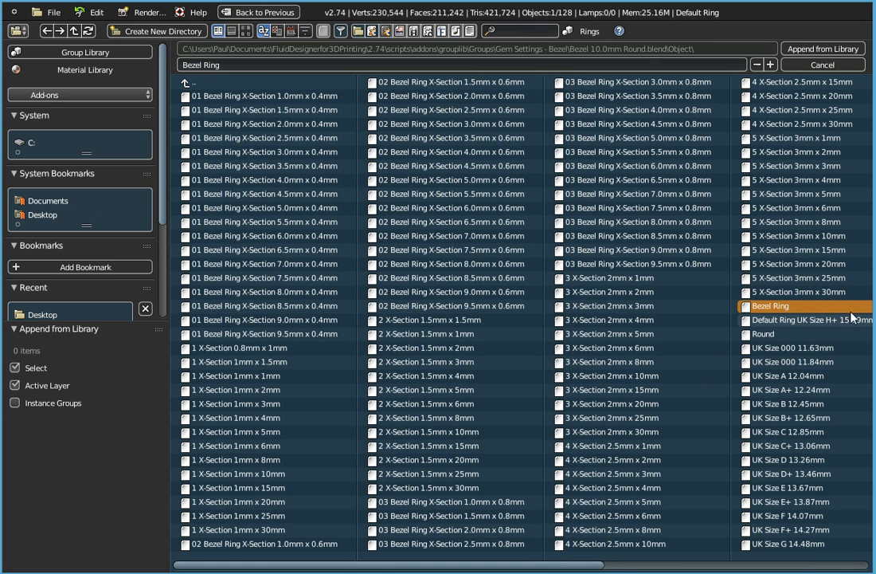
left_click(766, 334, "shift")
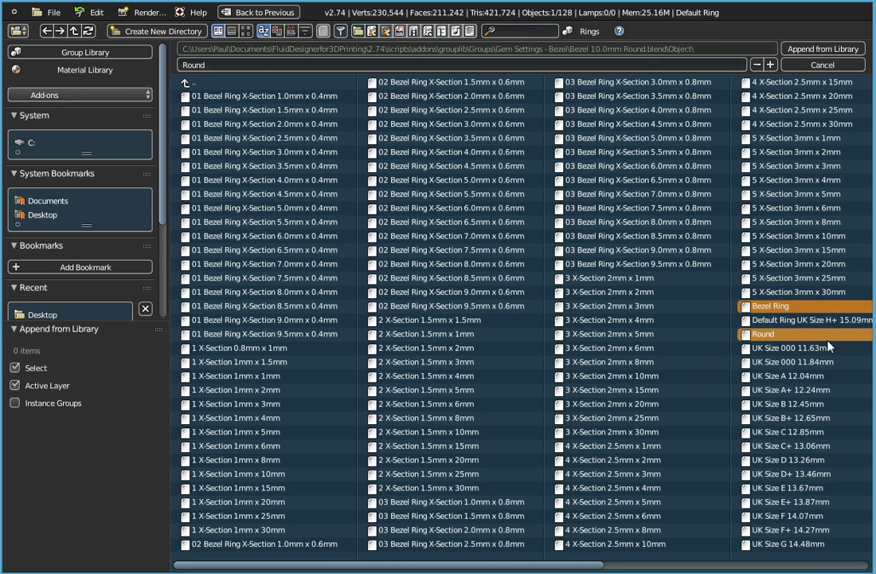
left_click(807, 50)
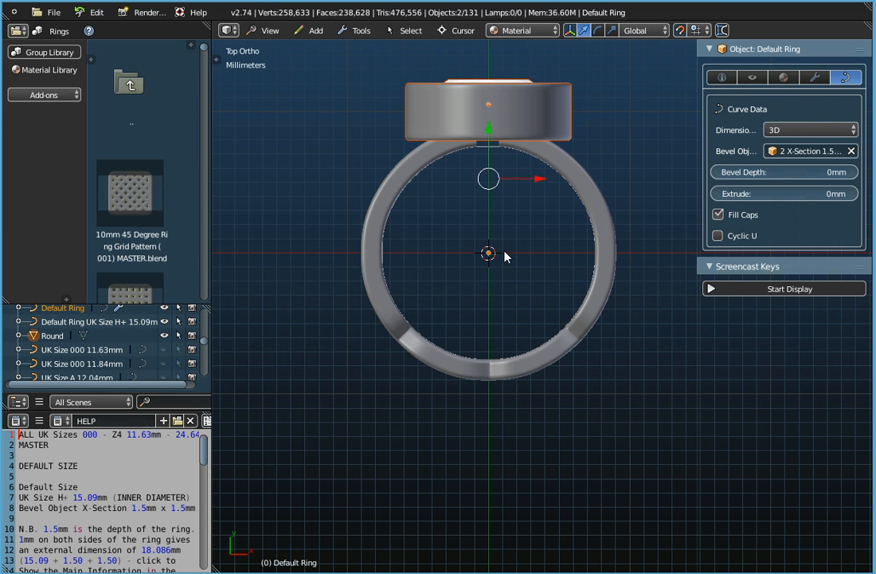
Step: Select the Bezel Ring and examine its curve data and how it sits on the band
middle_click_drag(515, 242, 498, 417)
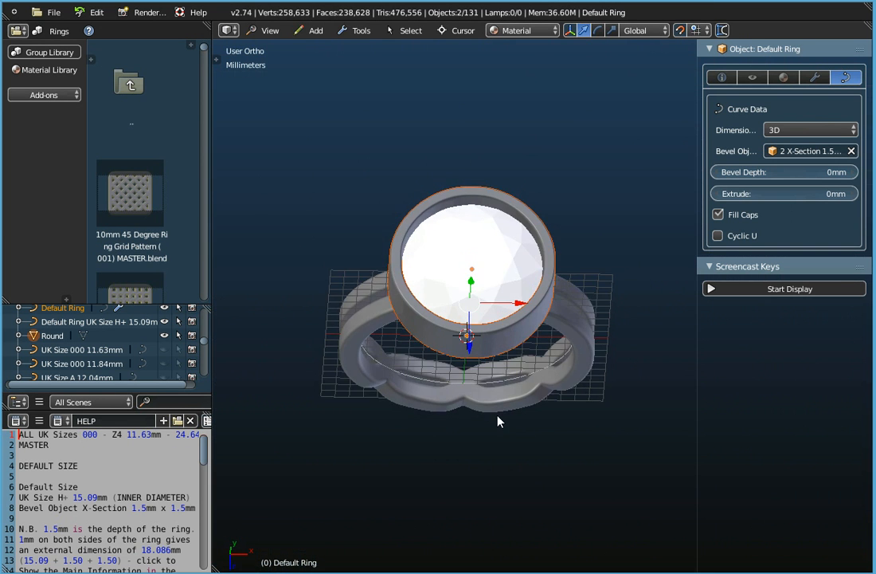
right_click(503, 337)
scroll(515, 362, "up", 1)
mouse_move(515, 362)
middle_mouse_down()
mouse_move(504, 279)
mouse_move(510, 344)
middle_mouse_up()
left_click_drag(700, 189, 525, 174)
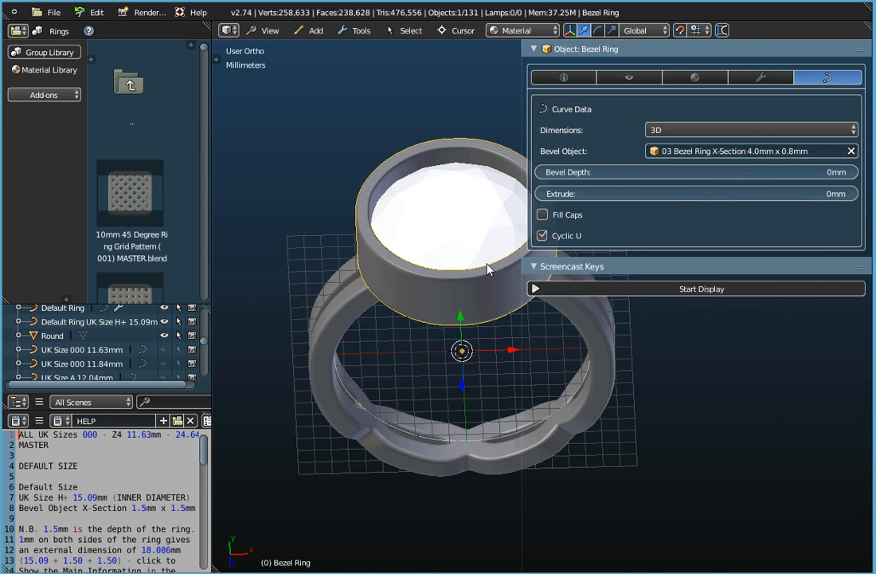
middle_click_drag(500, 277, 455, 239)
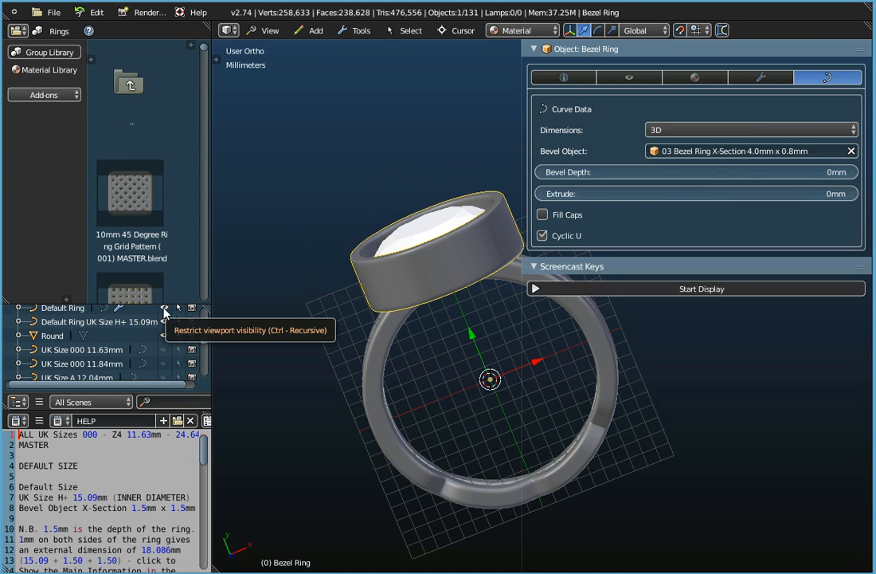
Step: Check the curve data of the Default Ring and of the Default Ring UK Size H+ 15.09mm curve
left_click(56, 309)
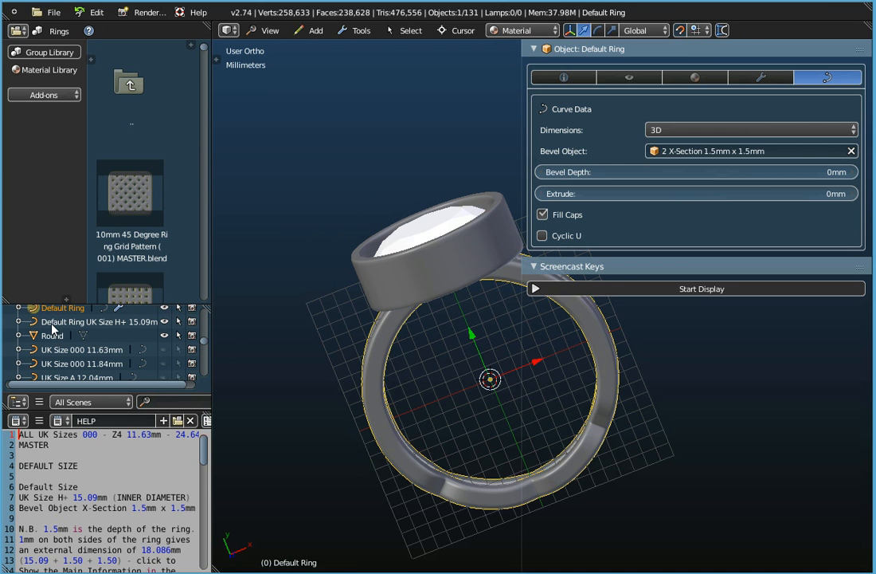
left_click(53, 322)
scroll(53, 326, "up", 3)
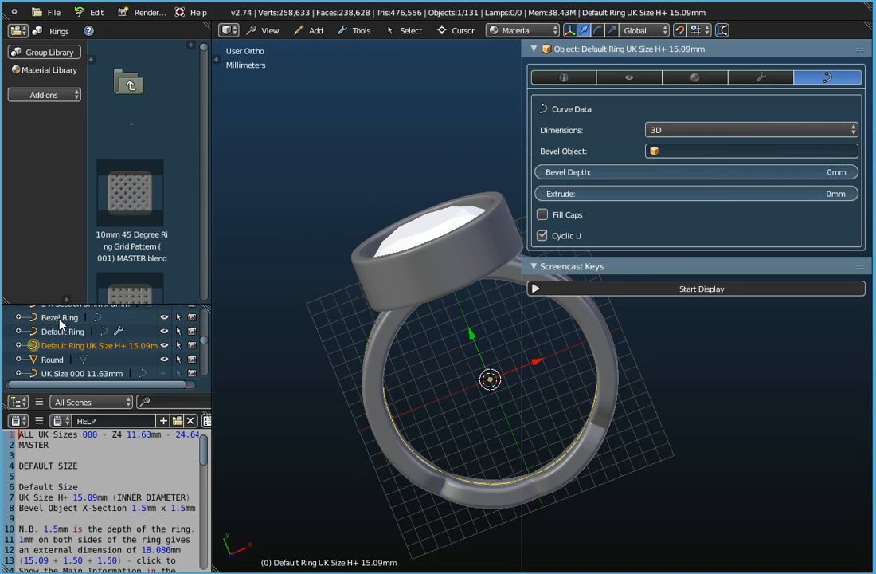
Step: Hide the Bezel Ring and examine the gem above the band's gap from the top
right_click(411, 272)
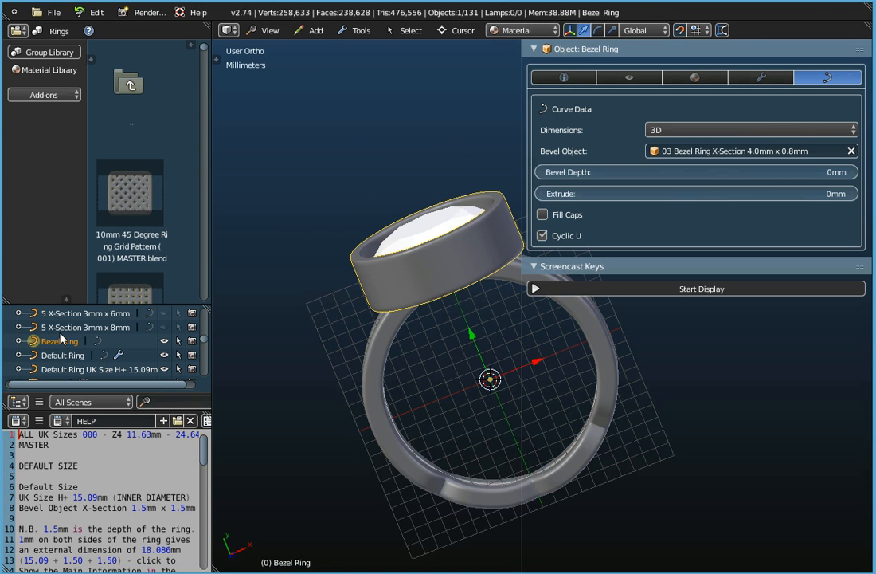
left_click(164, 341)
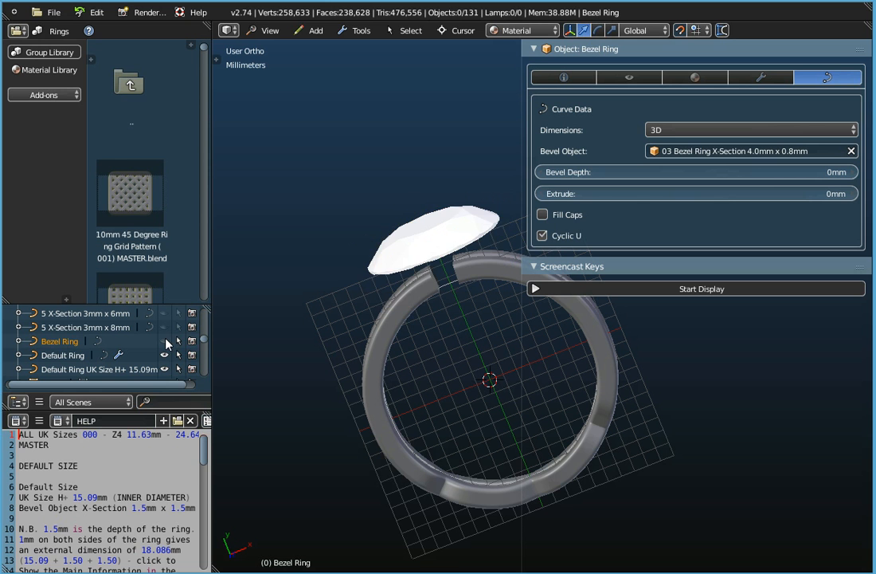
middle_click_drag(371, 220, 434, 221)
left_click(265, 30)
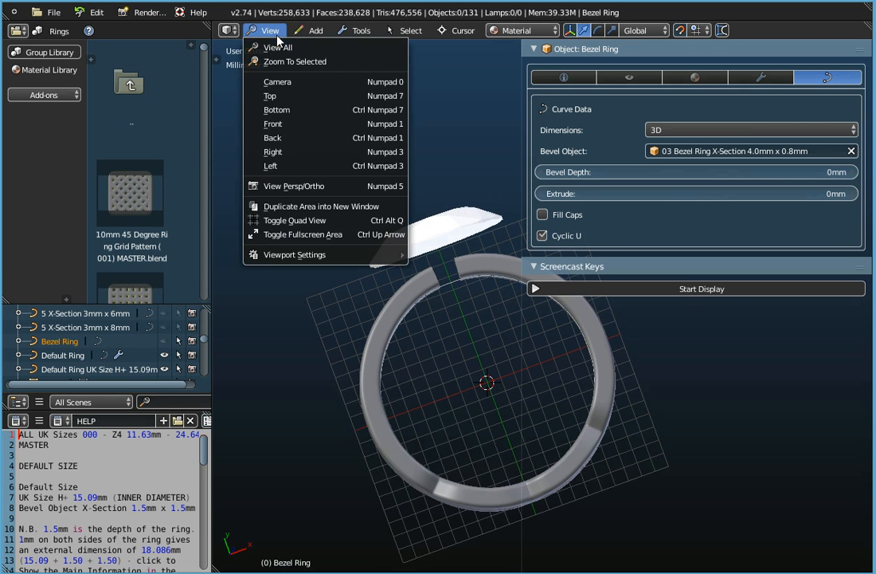
left_click(286, 96)
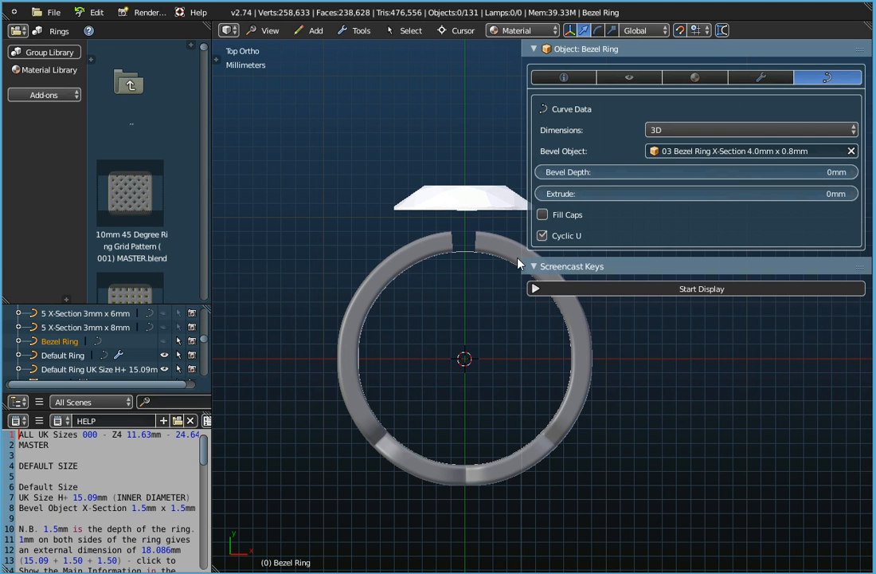
left_click_drag(522, 260, 622, 261)
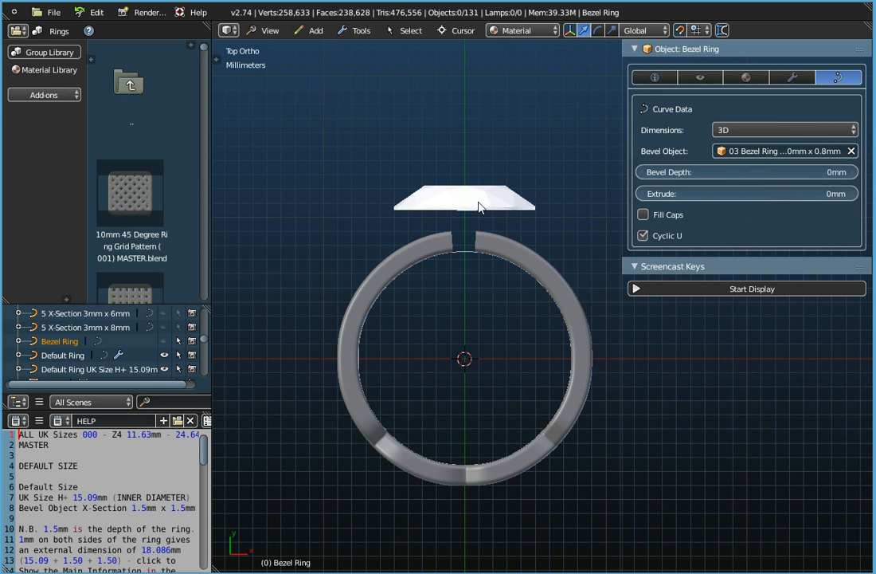
Step: Show the Bezel Ring again and look at the choices for its bevel object
left_click(165, 342)
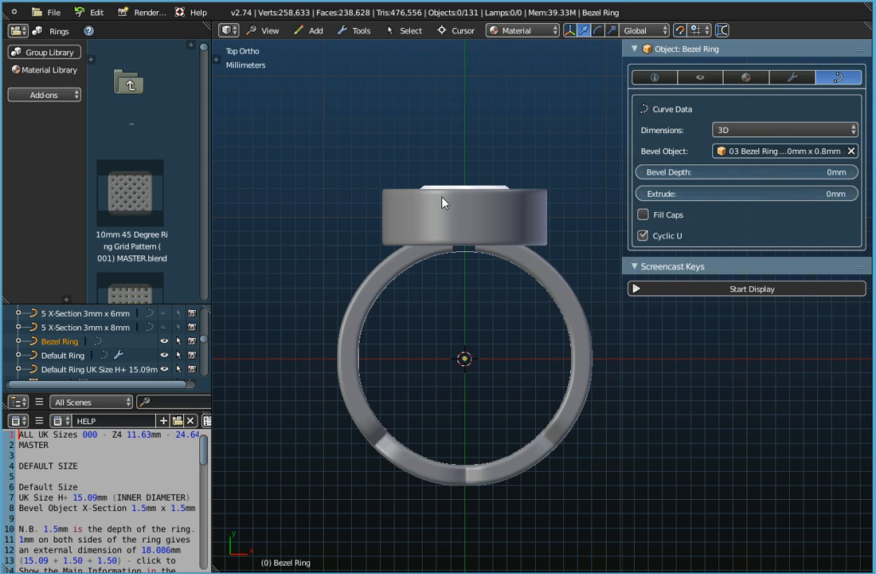
left_click(763, 151)
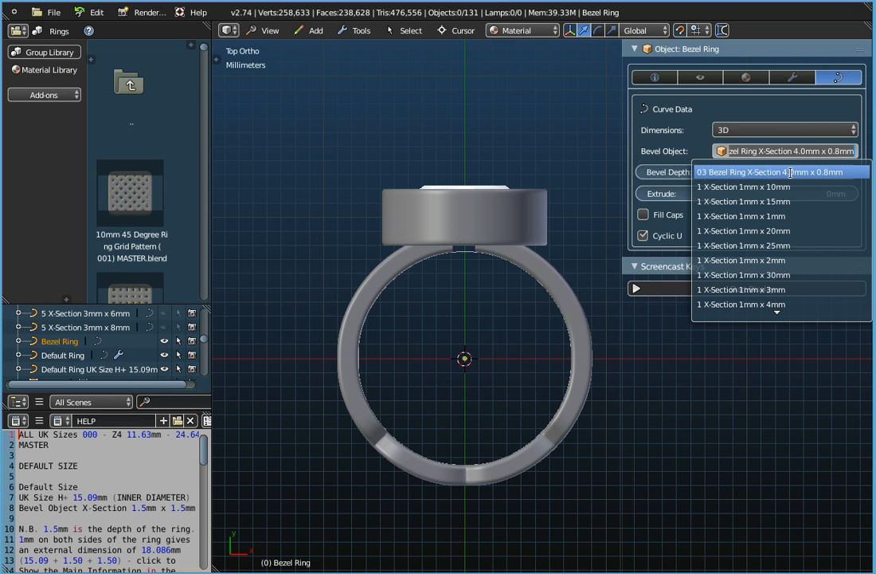
Step: Look through the cross-sections appendable from Bezel 10.0mm Round.blend, including 03 Bezel Ring X-Section 4.0mm x 0.8mm, without appending anything
left_click(52, 12)
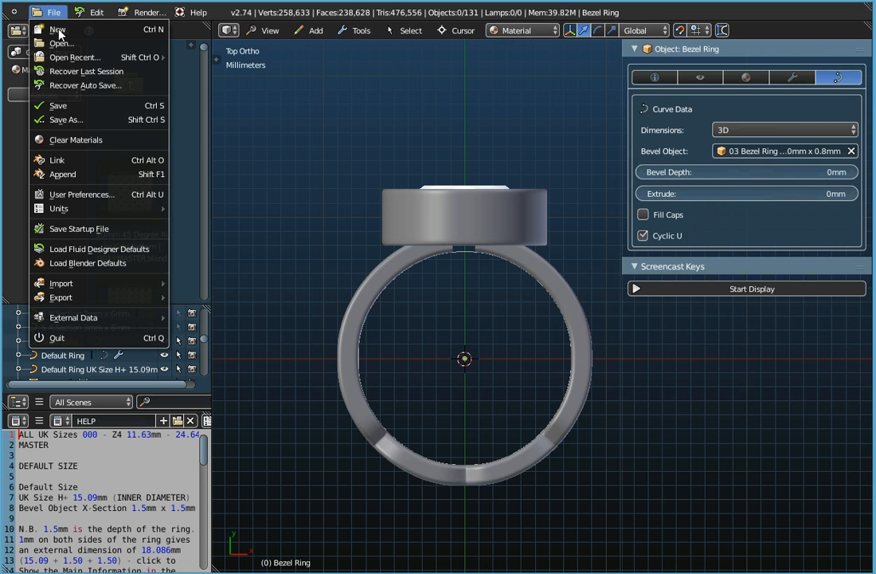
left_click(62, 173)
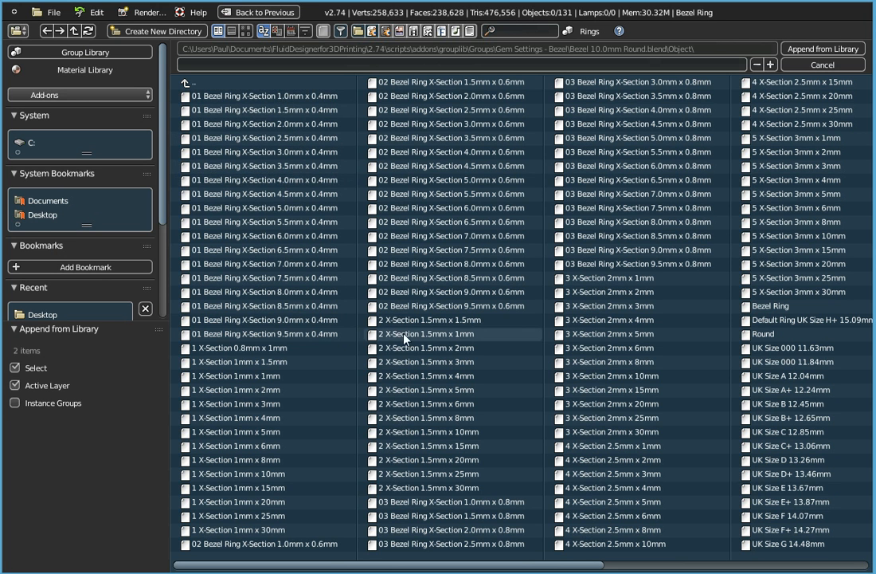
left_click(682, 112)
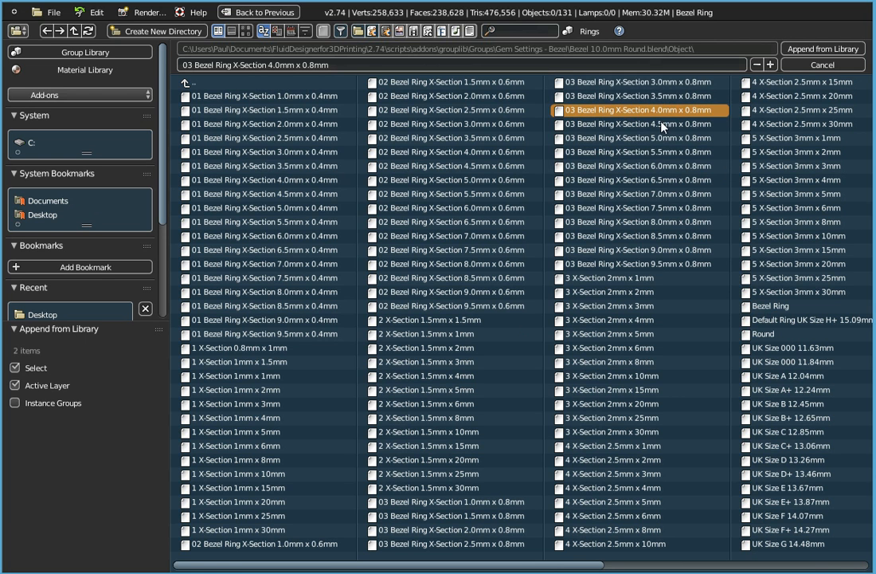
left_click(787, 66)
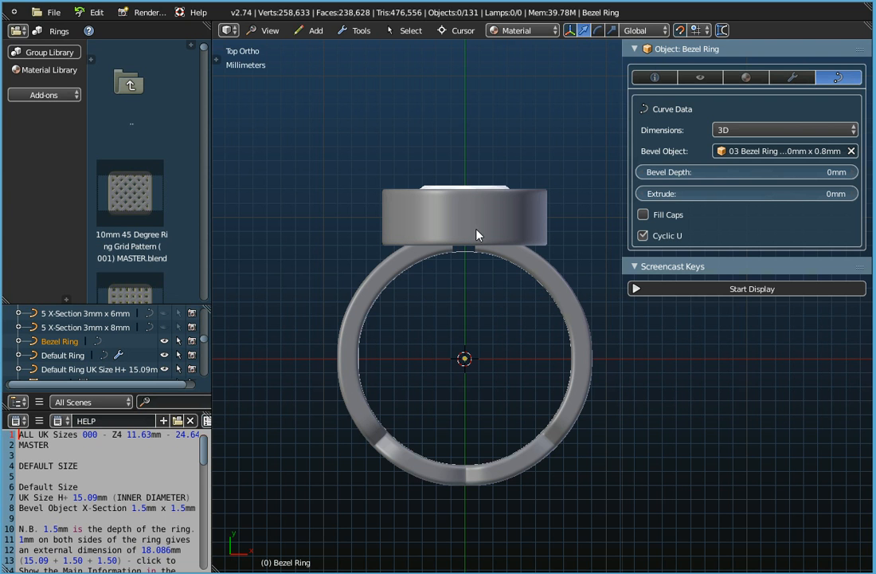
Step: Select the Bezel Ring and the Default Ring in turn and examine how the bezel's underside meets the band's gap
left_click(58, 346)
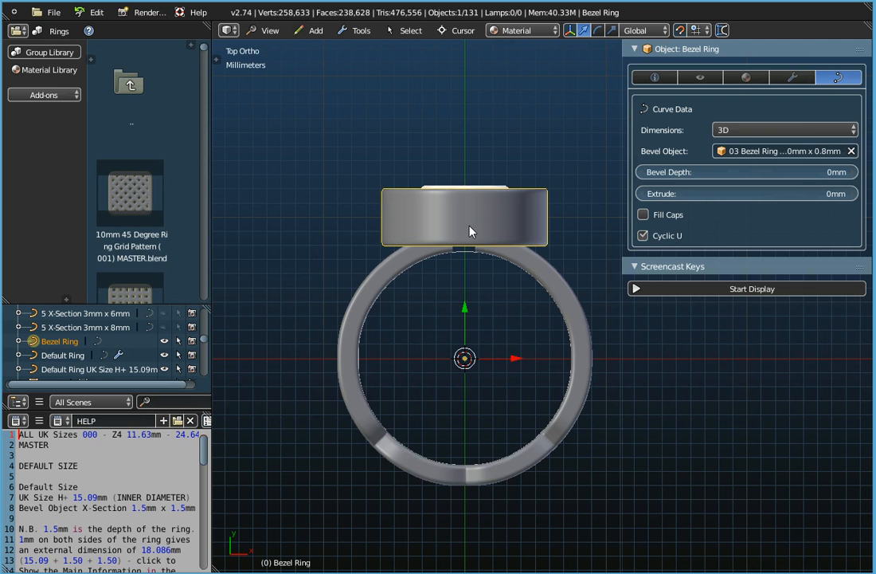
middle_click_drag(502, 352, 529, 250)
scroll(505, 258, "up", 2)
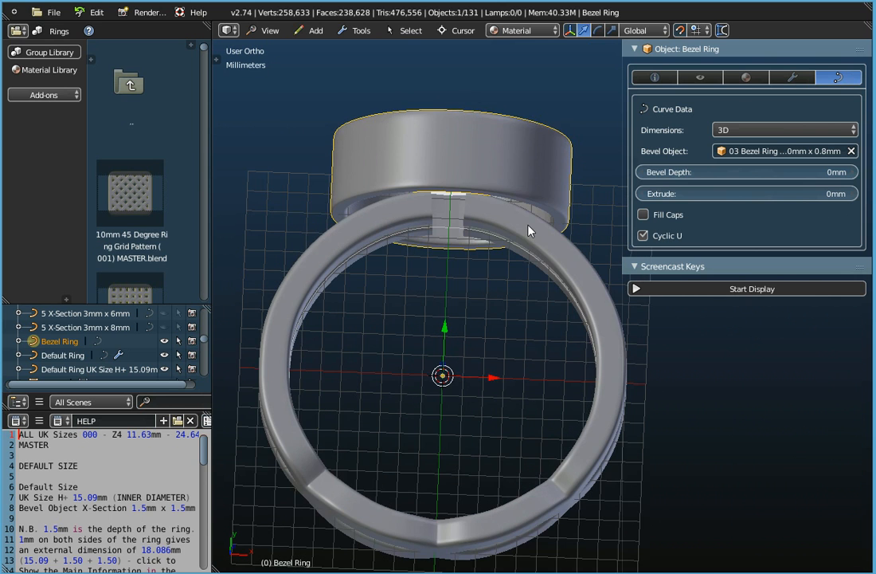
right_click(519, 242)
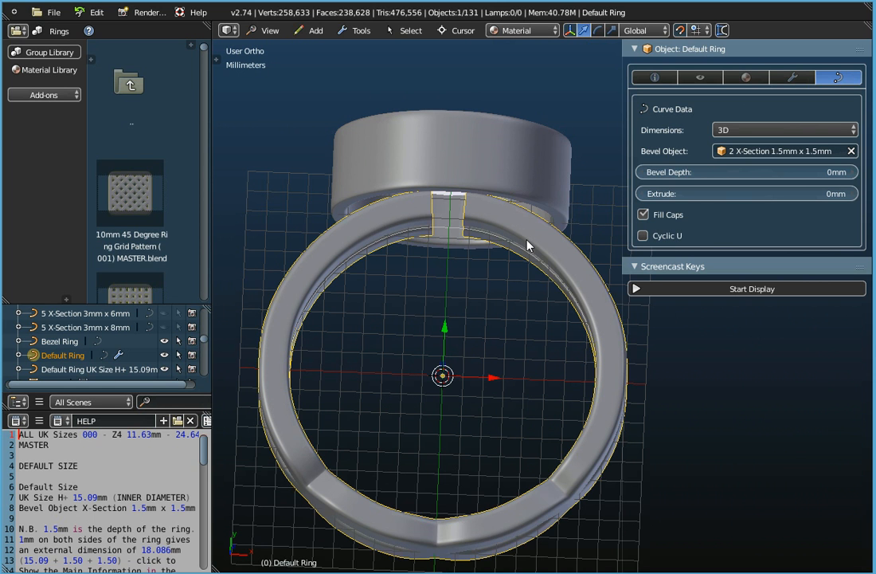
right_click(552, 195)
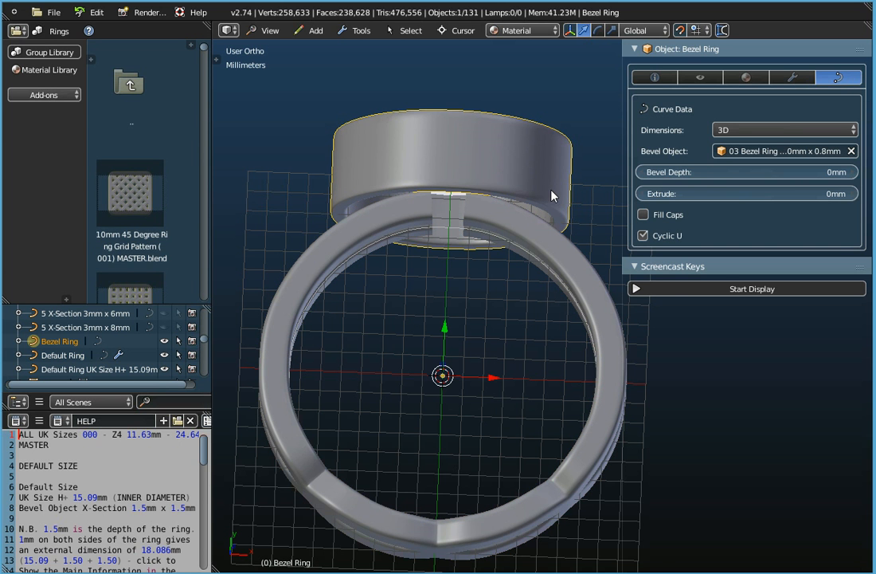
middle_click_drag(532, 274, 475, 272)
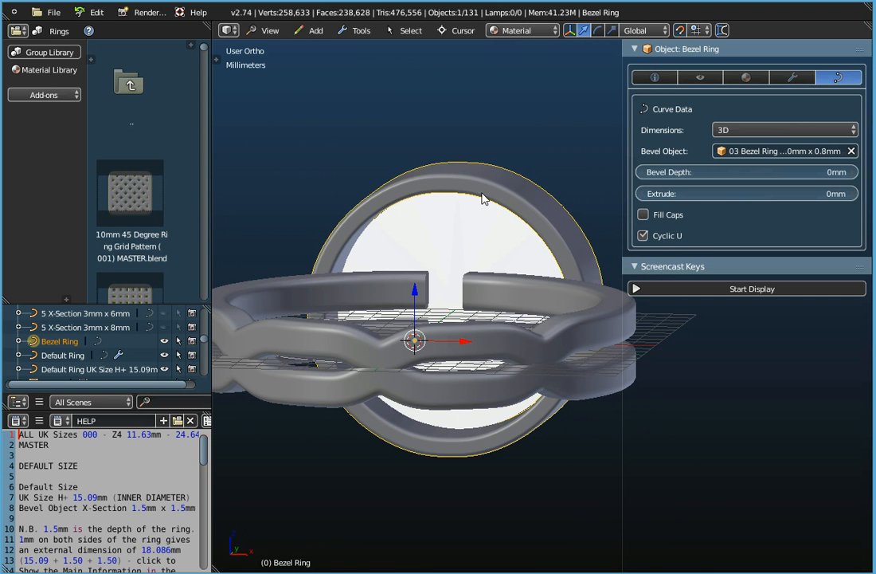
middle_click_drag(469, 338, 485, 411)
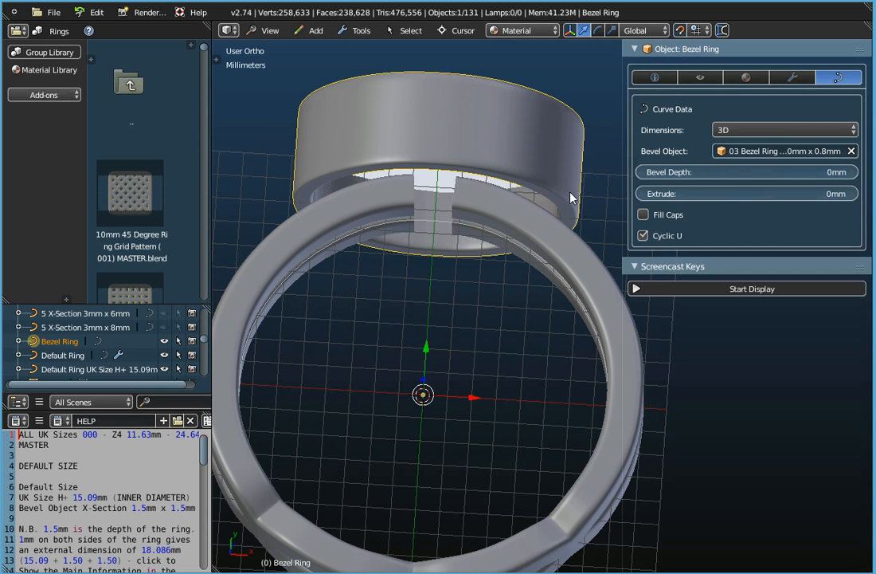
middle_click_drag(473, 218, 486, 176)
scroll(486, 176, "up", 1)
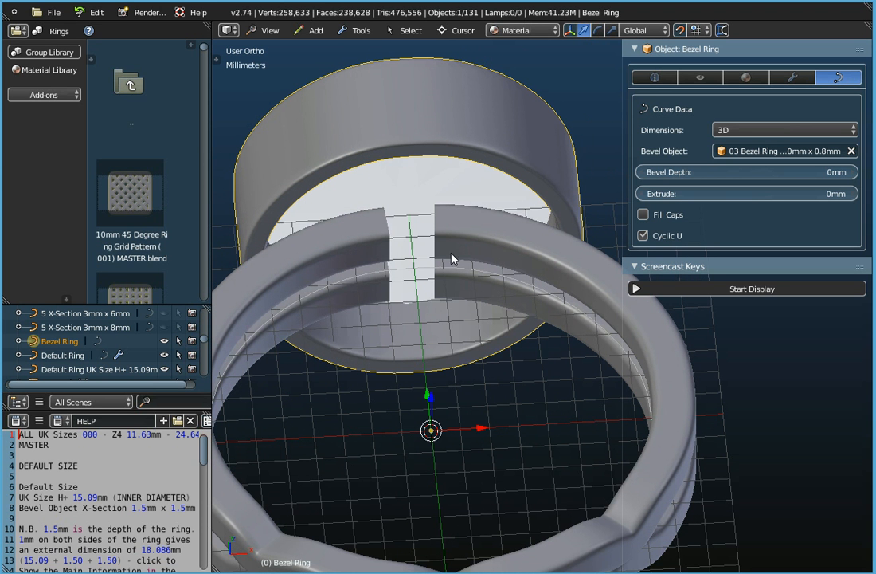
mouse_move(421, 178)
middle_mouse_down()
mouse_move(434, 122)
mouse_move(418, 180)
middle_mouse_up()
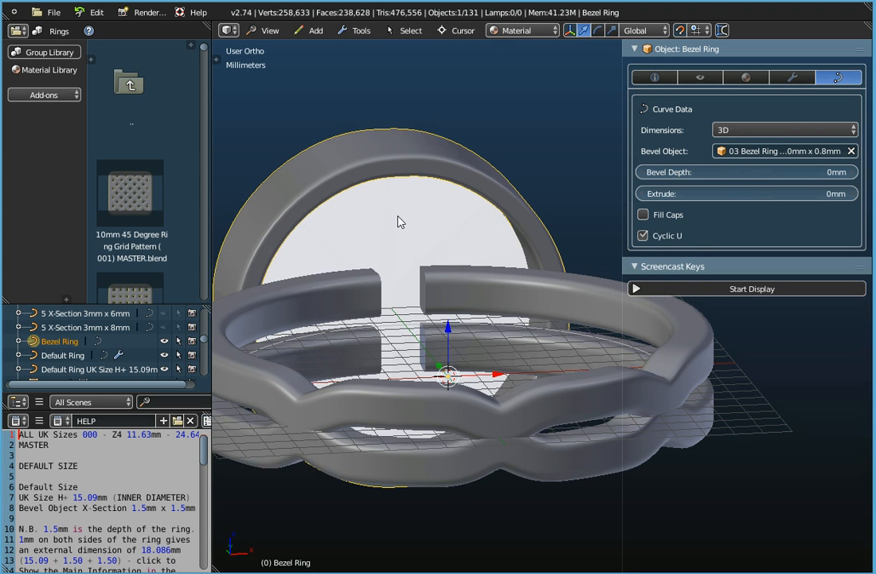
middle_click_drag(425, 231, 412, 305)
scroll(411, 305, "down", 2)
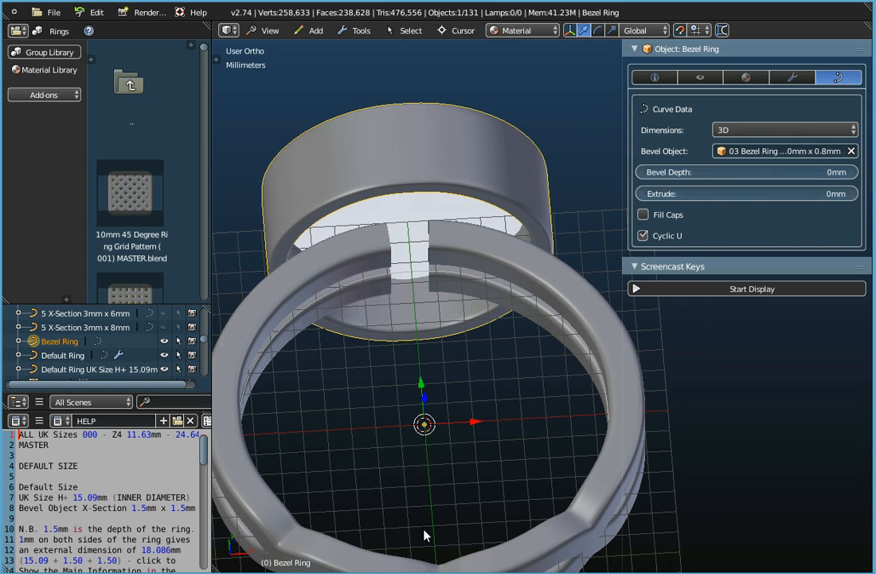
Step: Put the Default Ring curve into Edit Mode in top view and deselect all its control points
right_click(421, 384)
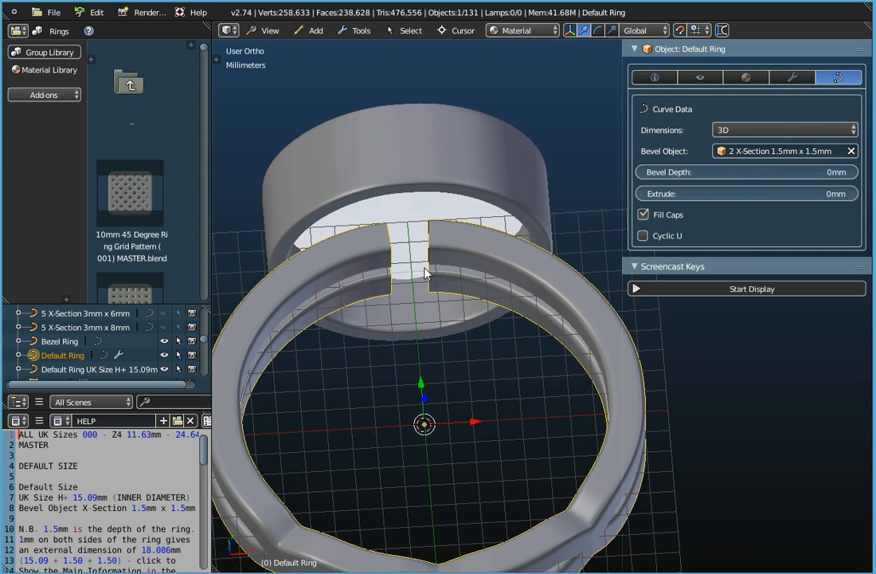
middle_click_drag(436, 242, 428, 291)
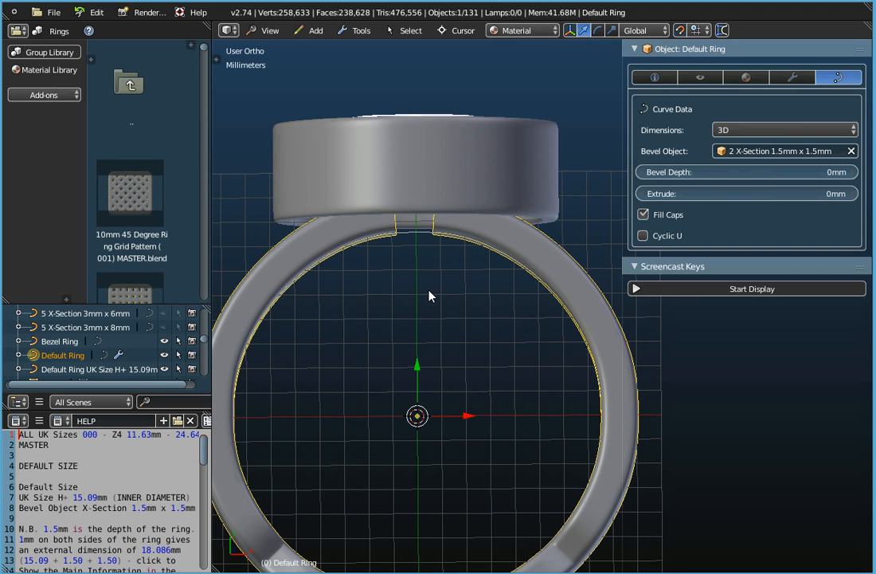
scroll(429, 296, "down", 2)
left_click(265, 30)
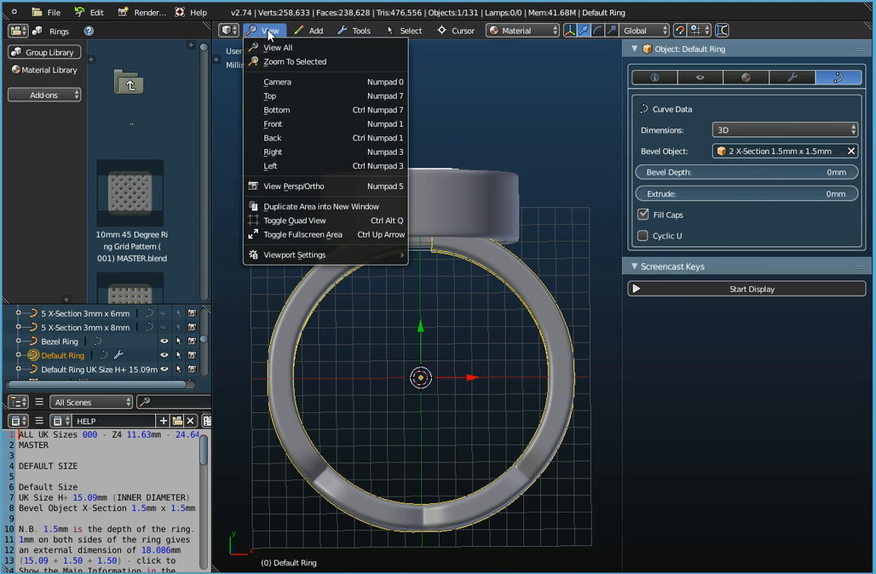
left_click(288, 97)
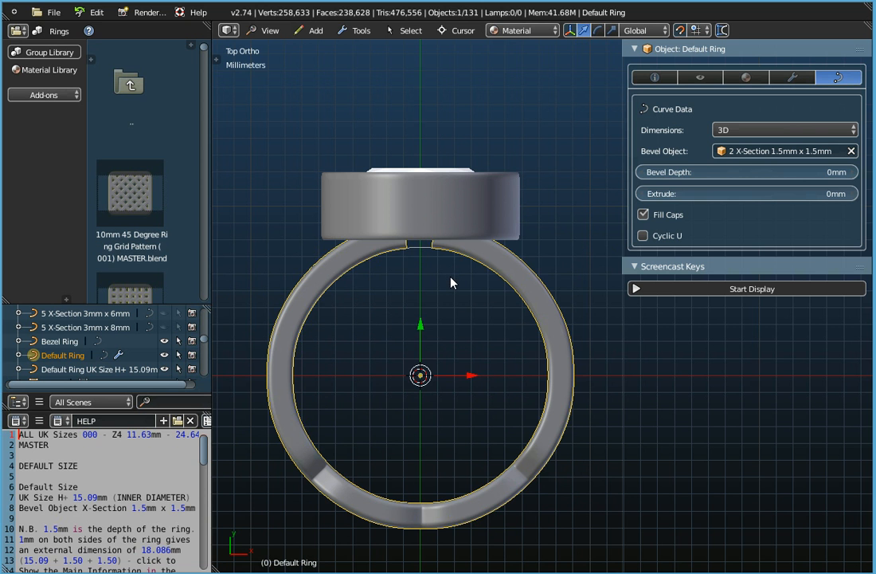
key("Tab")
scroll(530, 439, "down", 2)
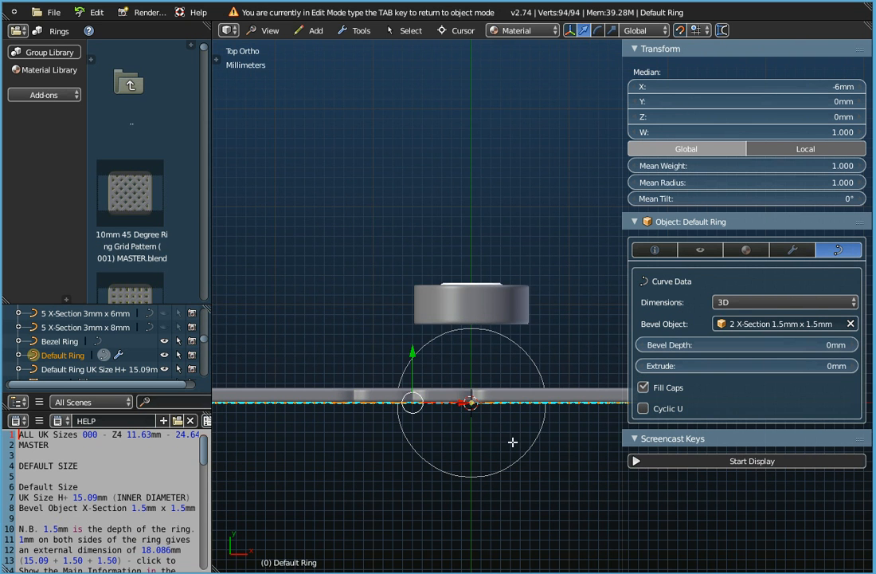
scroll(381, 412, "up", 3)
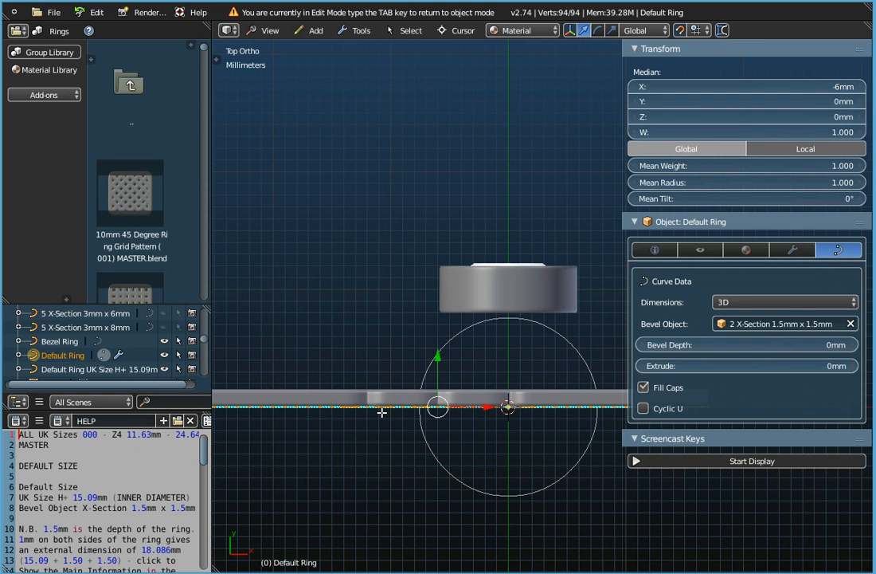
key("a")
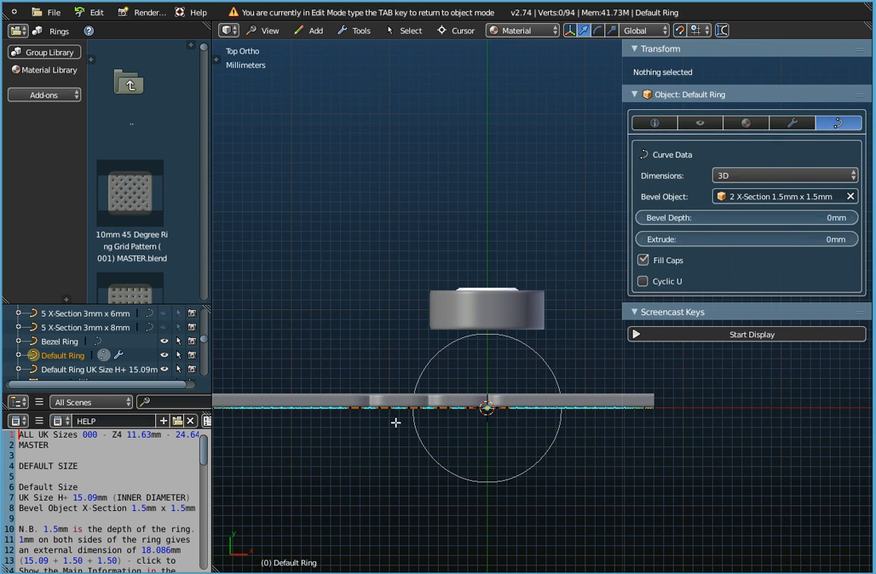
Step: Box-select the last few control points at the negative-X end of the straightened band curve
scroll(399, 415, "down", 2)
scroll(377, 383, "up", 5)
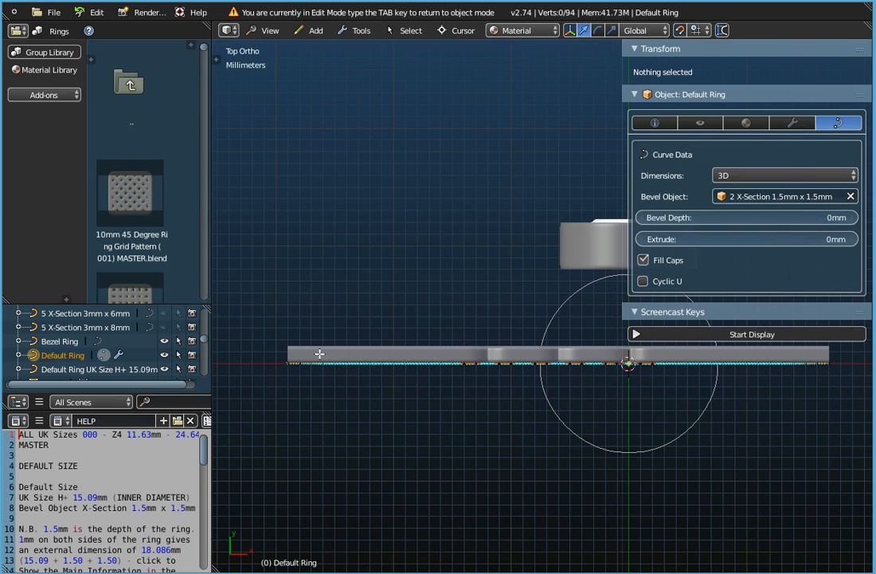
scroll(304, 366, "up", 1)
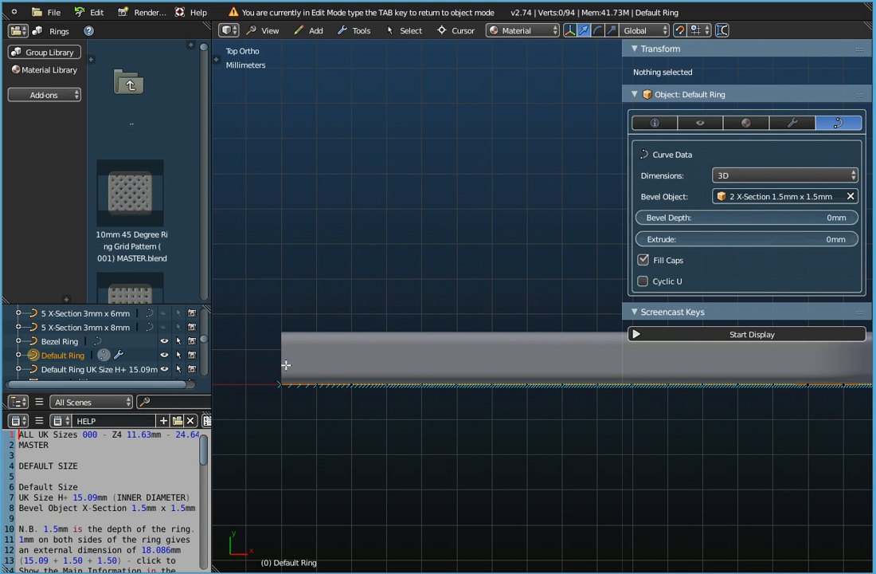
key("b")
left_click_drag(256, 364, 360, 397)
scroll(360, 417, "down", 3)
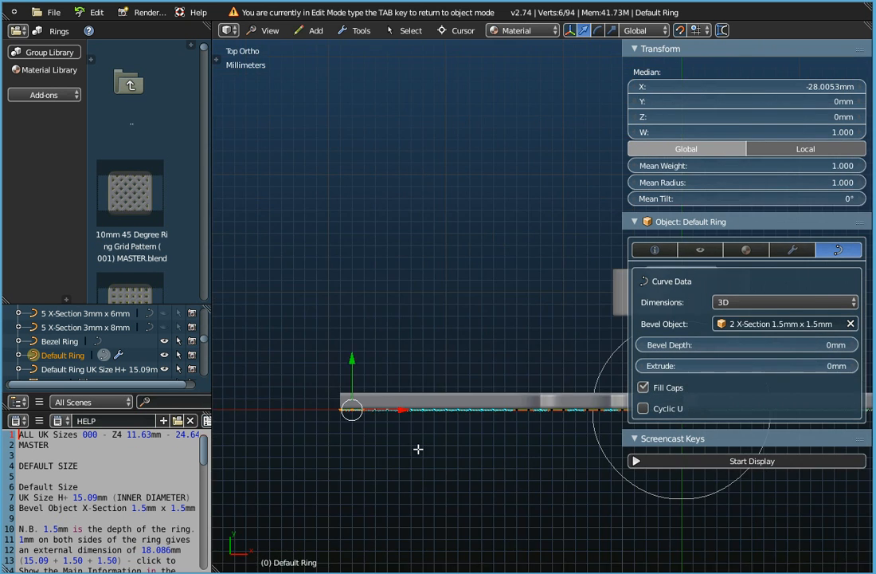
Step: Add the control points at the band curve's positive-X end to the selection with a box select
middle_click_drag(522, 483, 749, 374, "shift")
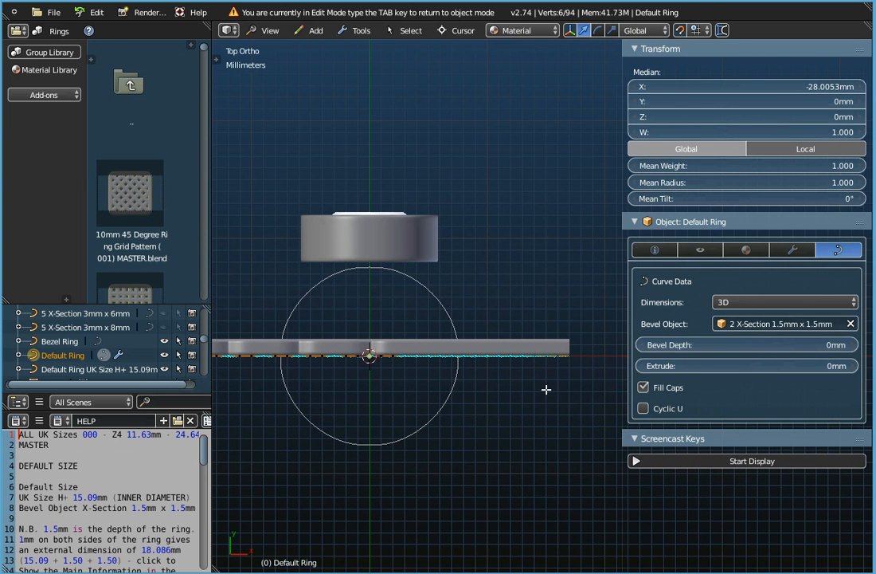
scroll(585, 351, "up", 4)
scroll(586, 350, "up", 3)
key("b")
left_click_drag(550, 368, 425, 323)
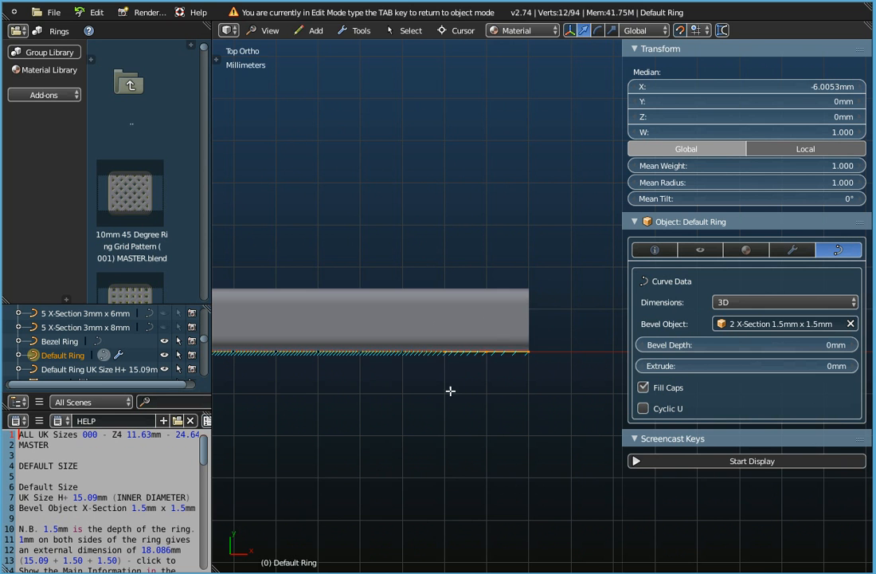
scroll(454, 386, "down", 3)
scroll(462, 403, "down", 5)
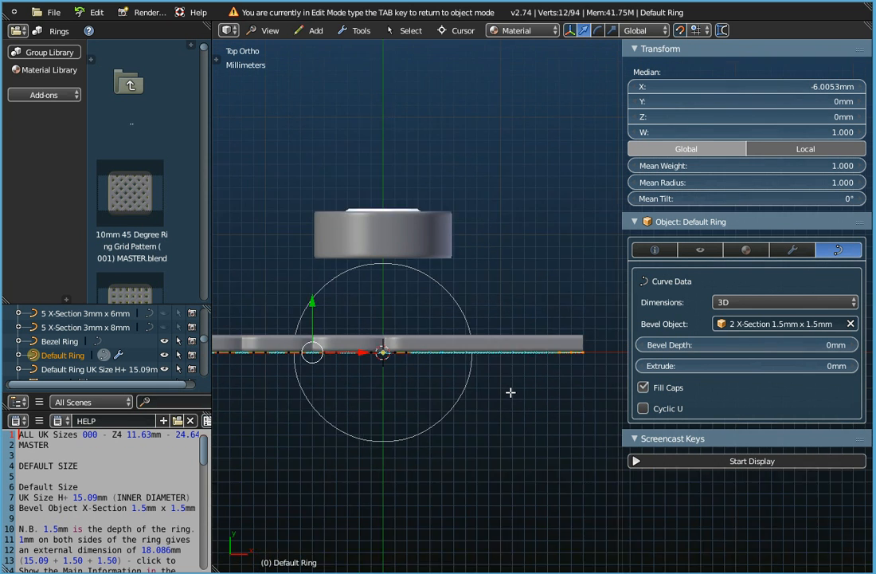
scroll(510, 392, "down", 1)
middle_click_drag(511, 392, 560, 378, "shift")
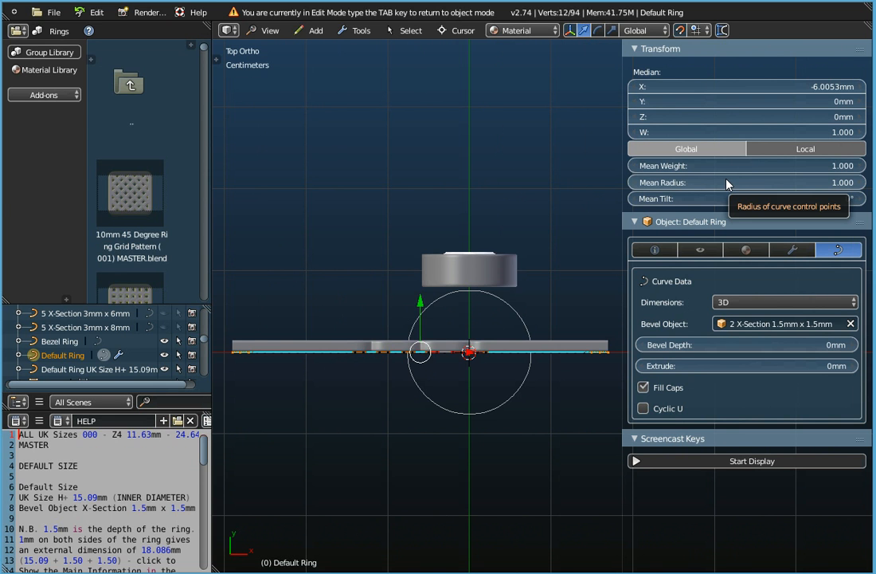
Step: Set the mean radius of the selected end points to 1.500 and return to Object Mode
mouse_move(726, 184)
left_mouse_down()
mouse_move(807, 184)
mouse_move(720, 187)
left_mouse_up()
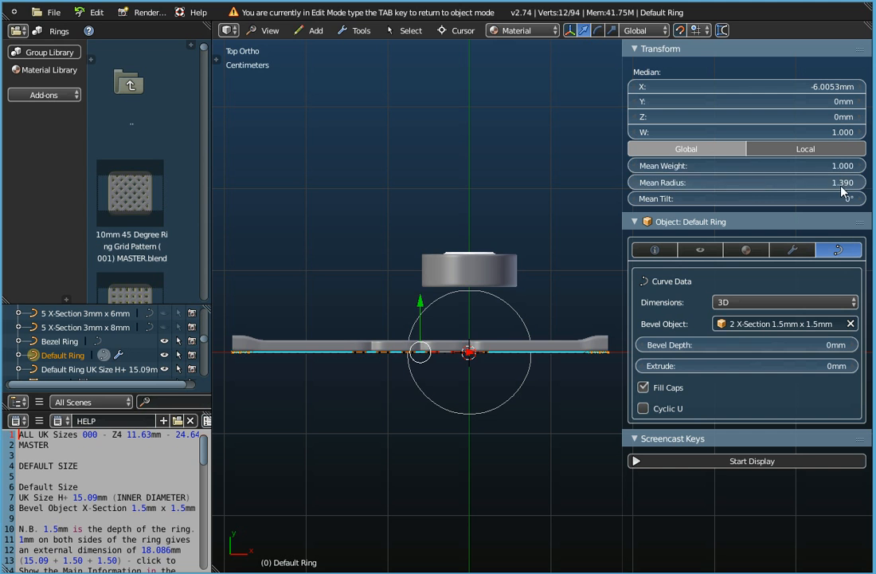
left_click(861, 185)
left_click(861, 185)
left_click(861, 185)
left_click(861, 185)
left_click(861, 185)
left_click(861, 185)
left_click(861, 185)
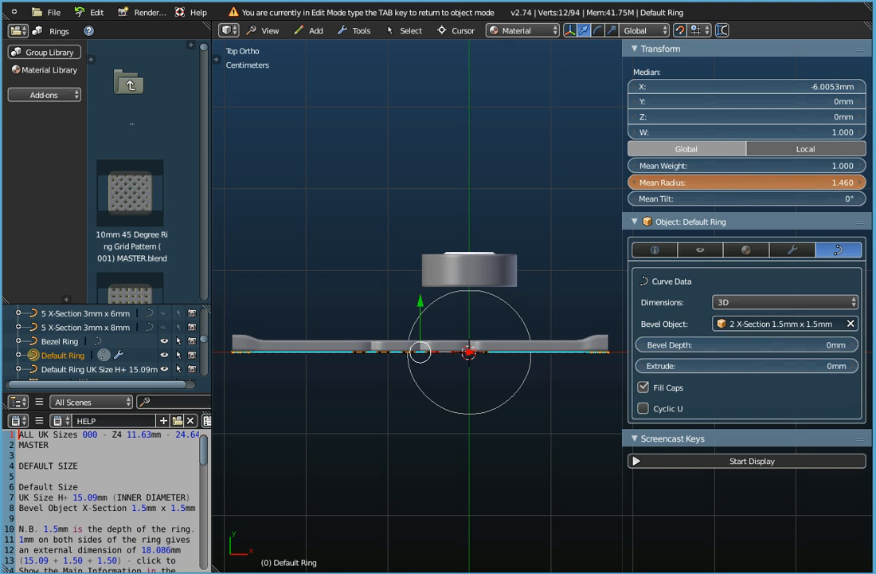
left_click(861, 185)
left_click(861, 185)
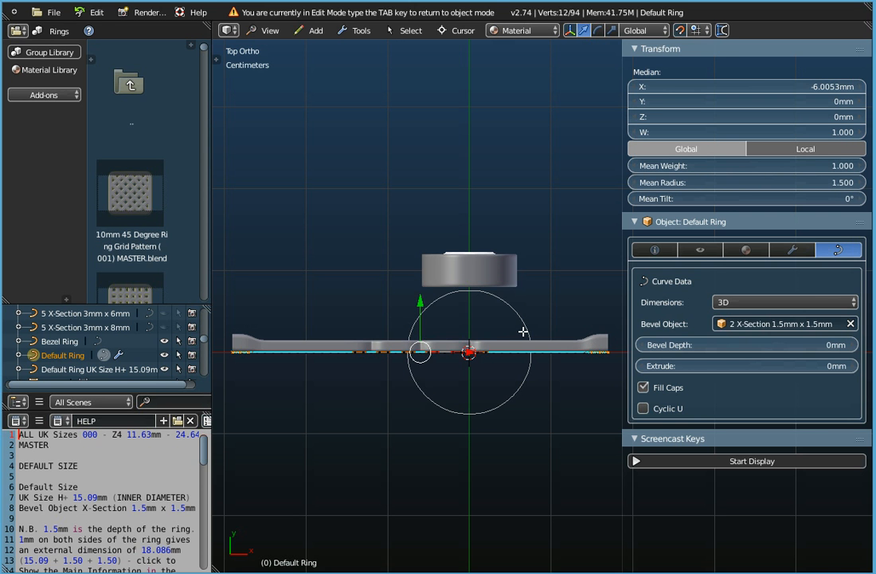
key("Tab")
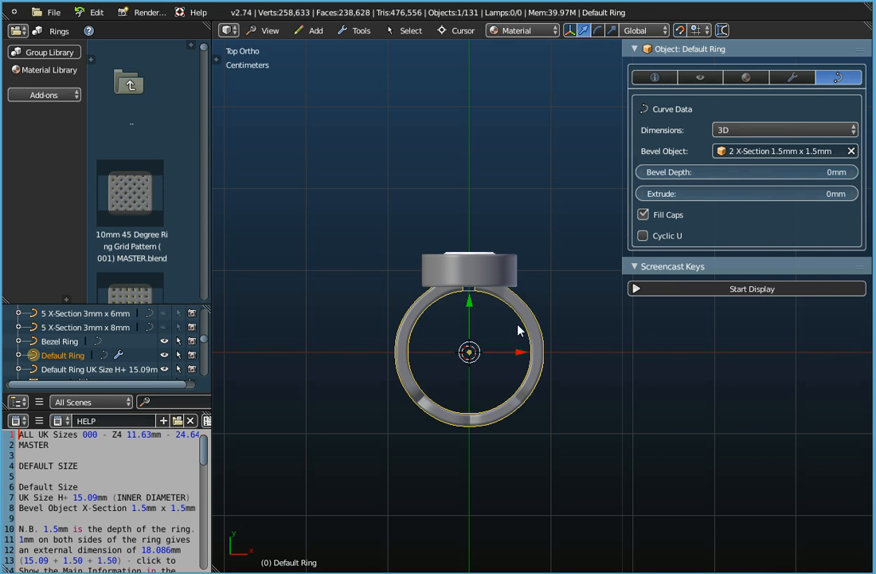
Step: Examine the thickened band ends beneath the bezel at an angle and from the top
scroll(518, 327, "up", 5)
middle_click_drag(500, 314, 331, 437)
middle_click_drag(395, 322, 474, 217)
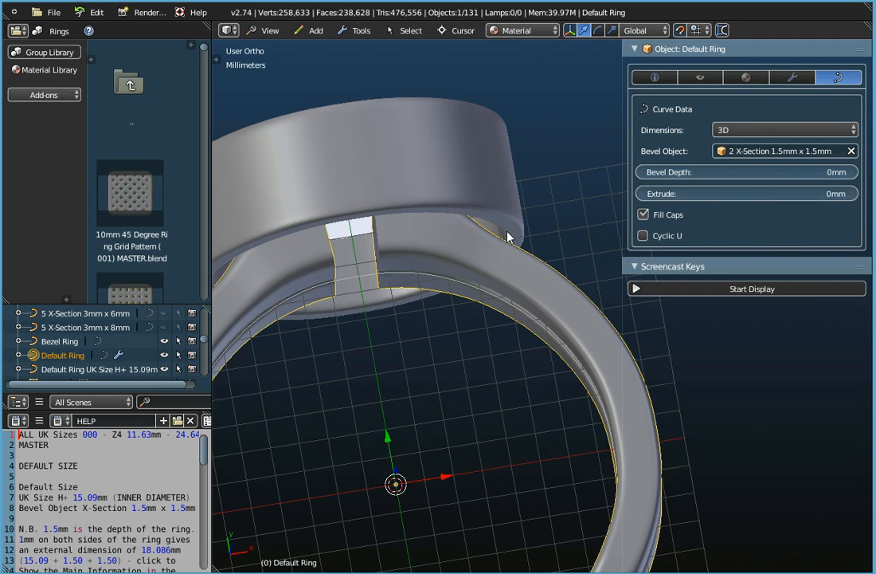
middle_click_drag(493, 255, 460, 270)
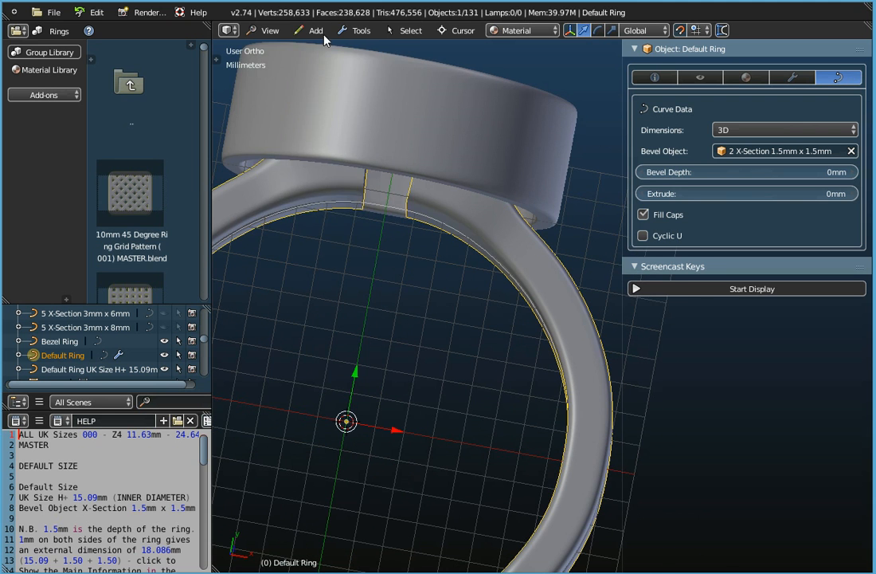
left_click(270, 30)
left_click(275, 96)
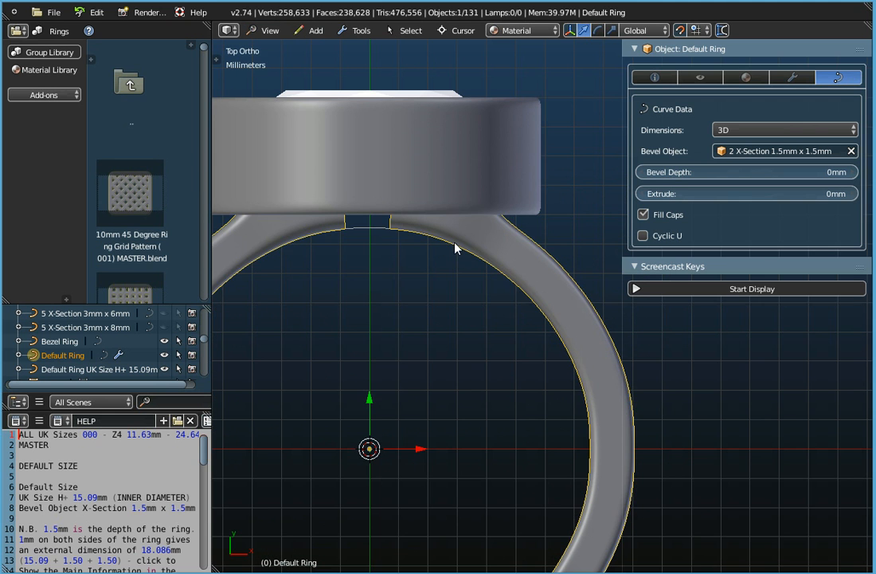
middle_click_drag(452, 302, 359, 262)
left_click(270, 30)
left_click(275, 96)
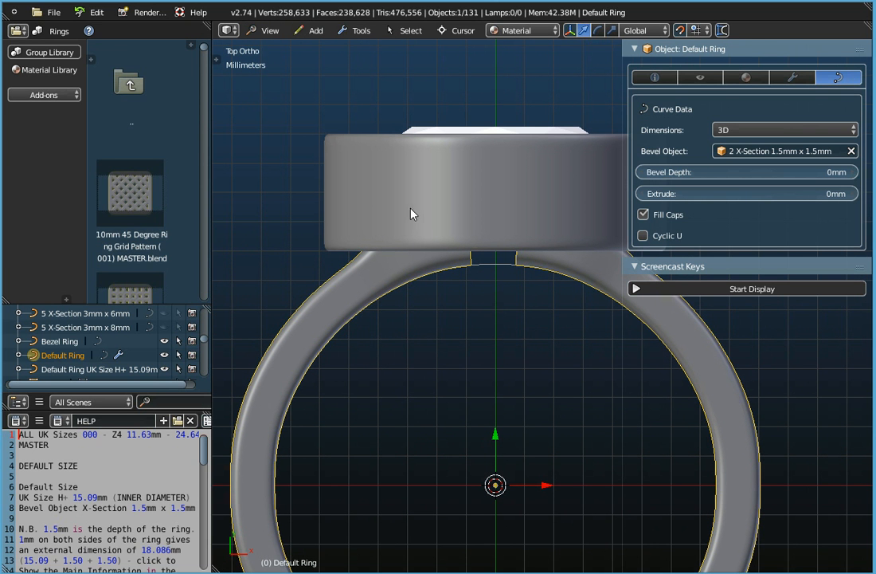
Step: Hide the Bezel Ring and examine the thickened band ends beneath the gem from an angle
left_click(165, 343)
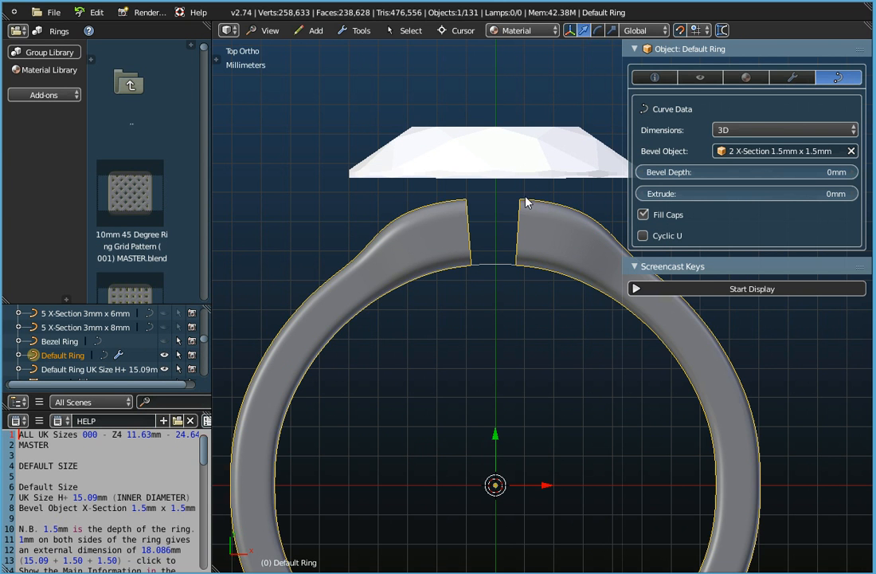
mouse_move(503, 276)
middle_mouse_down()
mouse_move(501, 318)
mouse_move(518, 137)
mouse_move(507, 261)
middle_mouse_up()
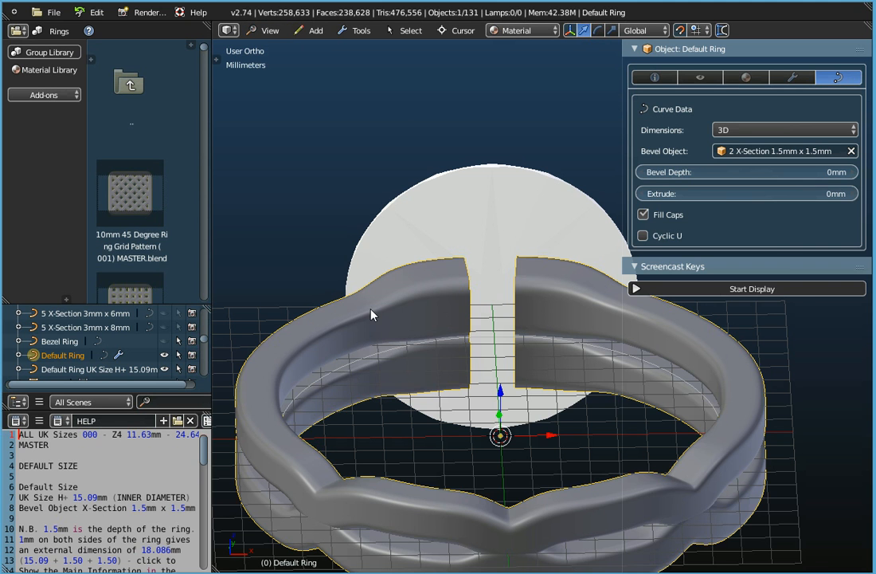
middle_click_drag(360, 319, 424, 345)
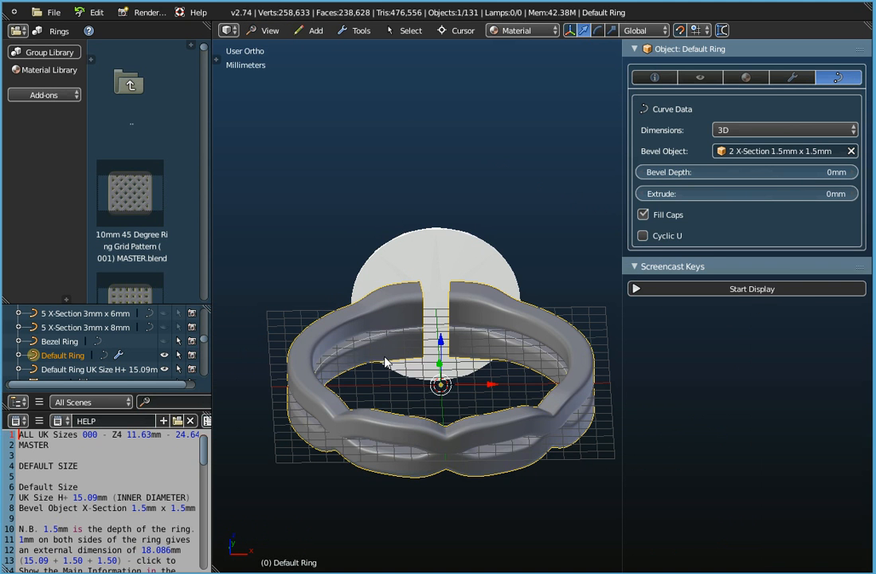
Step: In Edit Mode, set the mean radius of the selected control points at both band ends to 1.750
key("Tab")
scroll(425, 345, "down", 3)
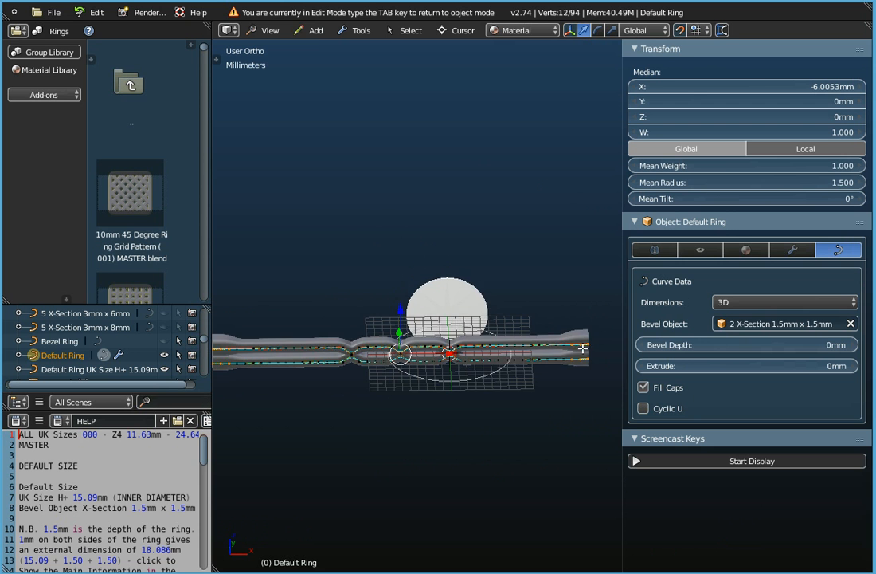
scroll(580, 345, "down", 2)
scroll(349, 349, "up", 2)
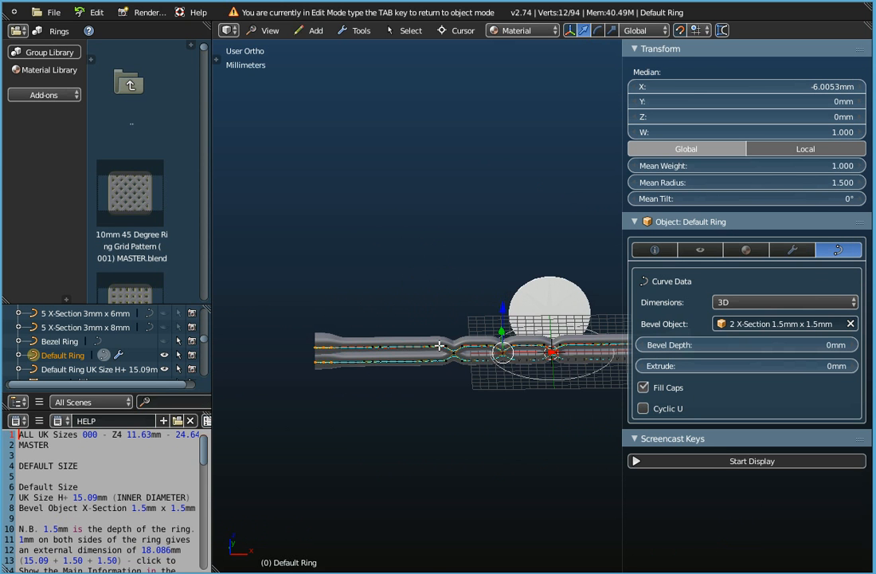
scroll(584, 318, "up", 5)
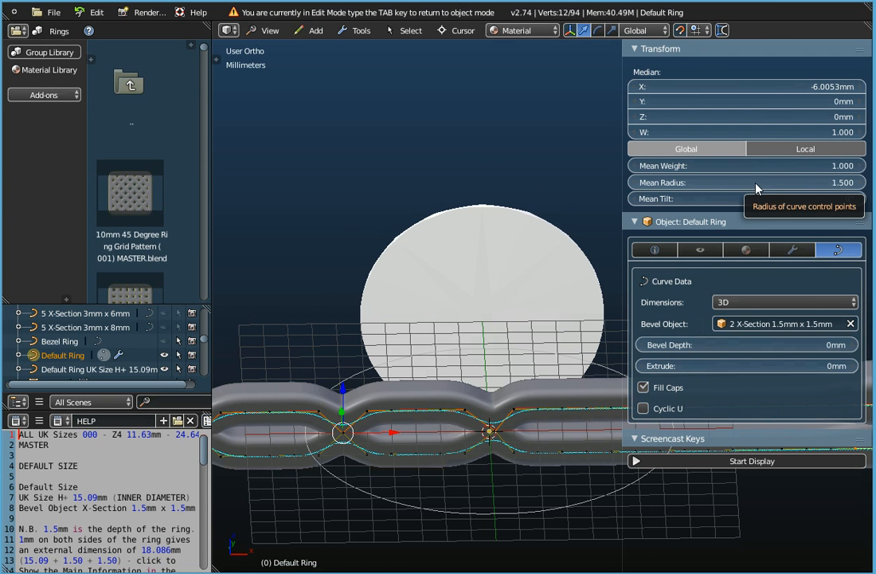
left_click(776, 181)
type("1.")
key("Return")
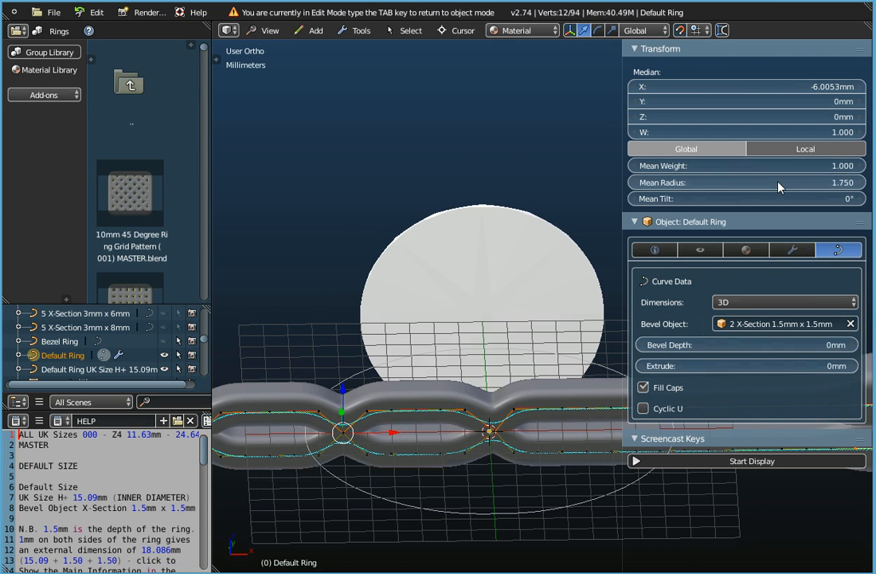
Step: Start the screencast keys display, collapse its settings, and return the band to Object Mode in top view
left_click(267, 30)
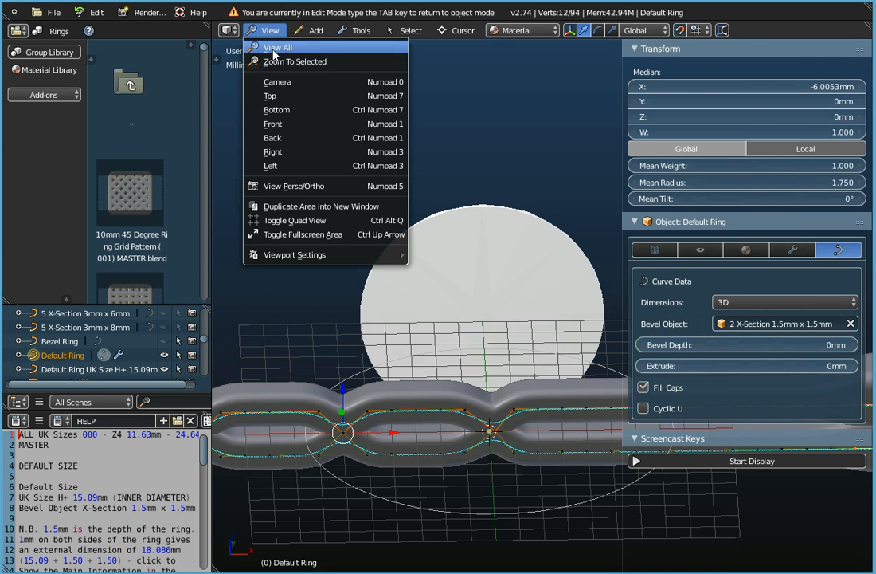
left_click(239, 91)
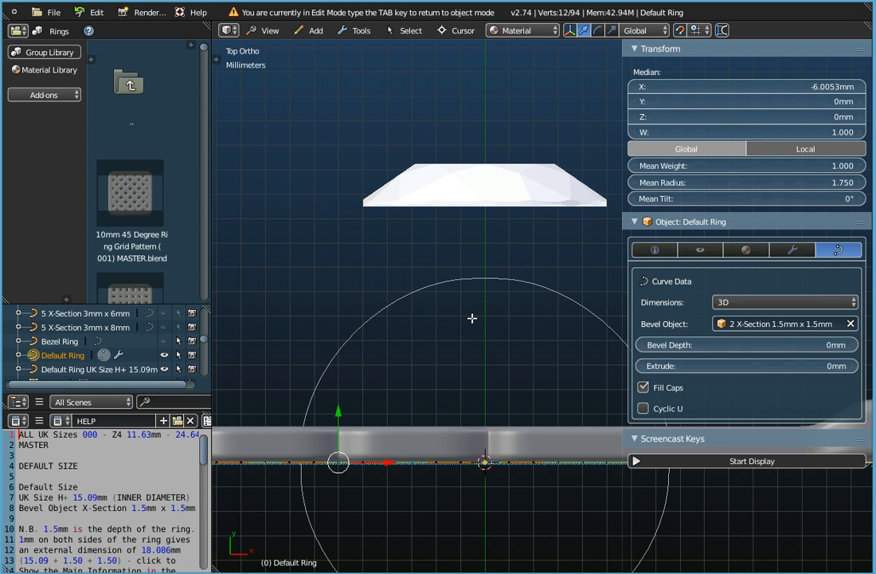
left_click(740, 461)
left_click(653, 439)
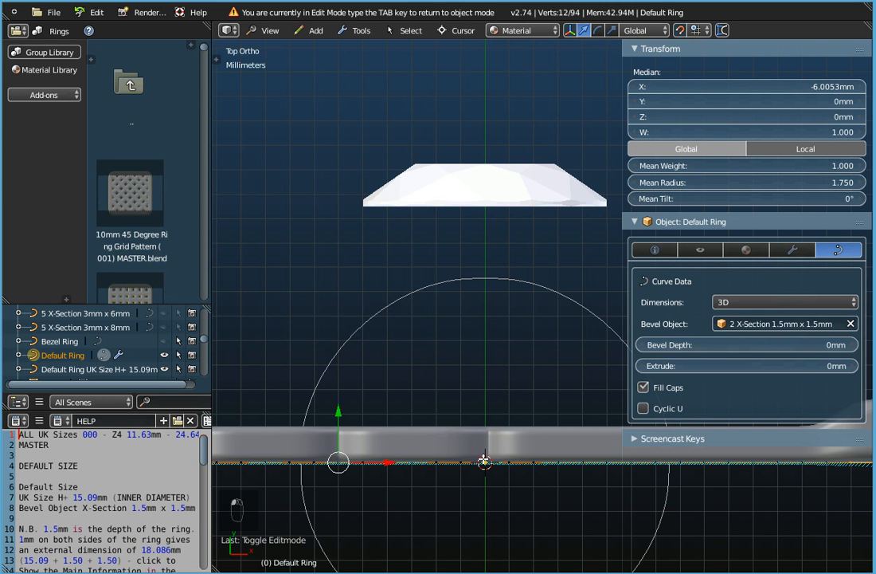
key("Tab")
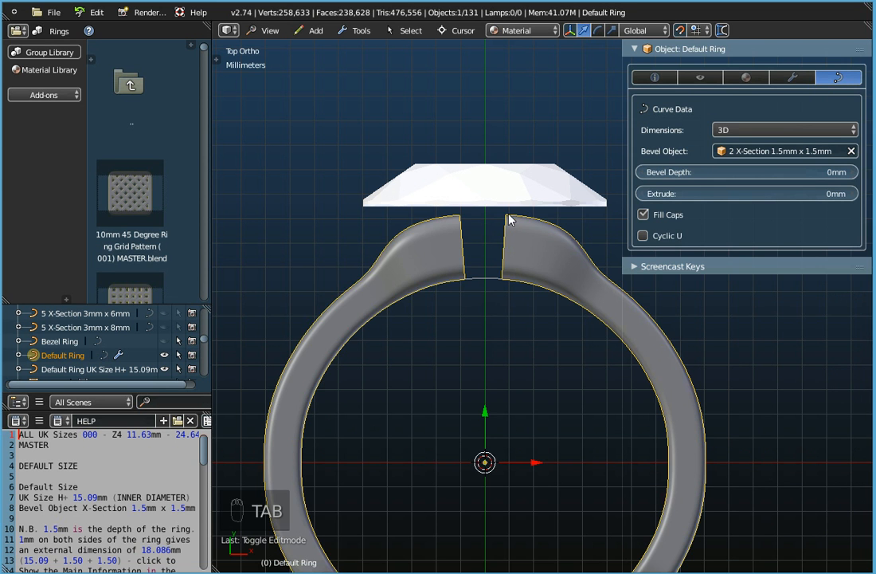
Step: Show the Bezel Ring again and examine from below how the band ends meet it
left_click(164, 341)
middle_click_drag(473, 391, 463, 311)
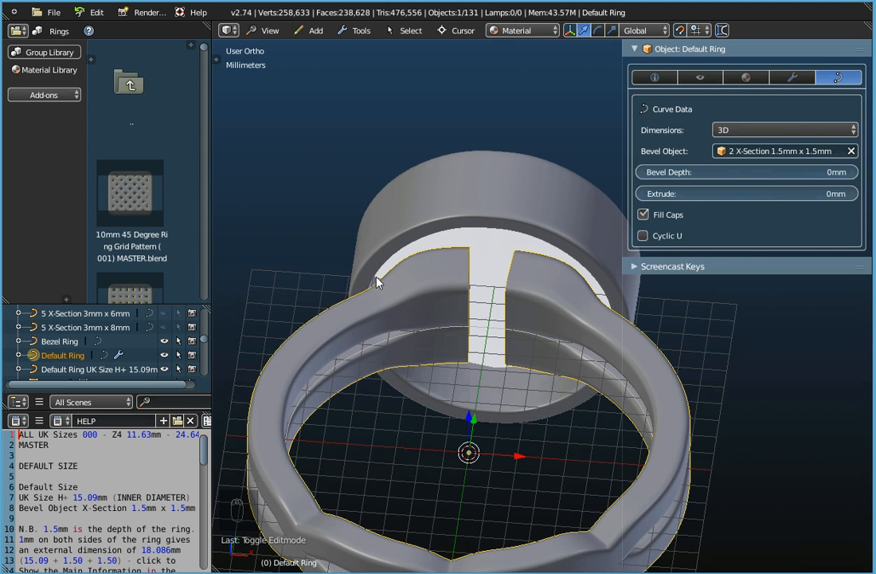
middle_click_drag(390, 273, 426, 307)
Step: Set the mean radius of the selected band end points to 2.000 and return to Object Mode
key("Tab")
scroll(446, 310, "down", 4)
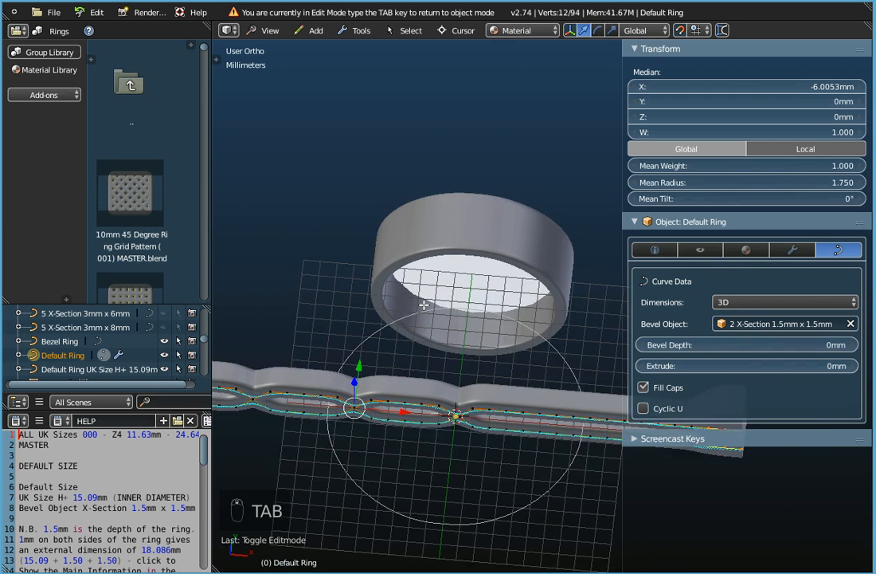
left_click(824, 183)
type("2")
key("Return")
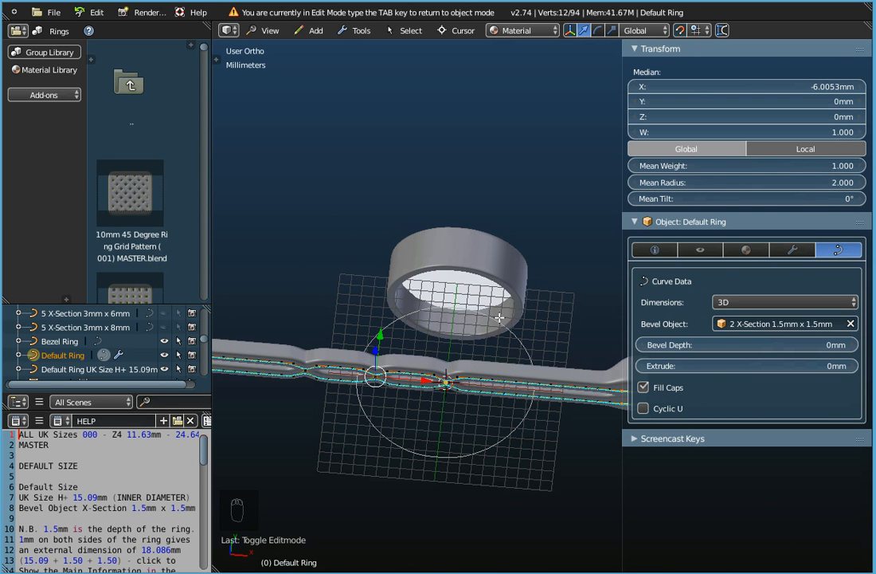
scroll(508, 342, "down", 2)
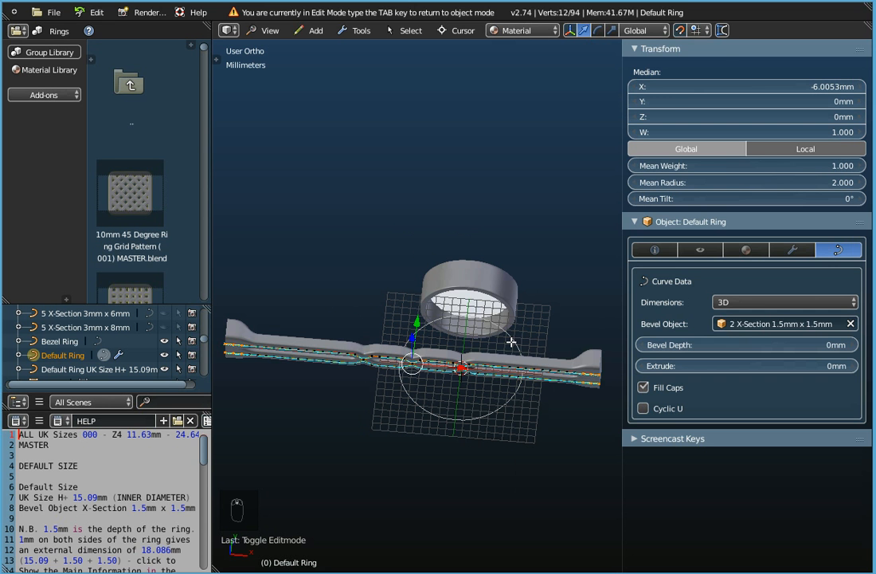
key("Tab")
Step: Examine the band ends at the bezel, then with the Bezel Ring hidden check their clearance to the gem from the top
scroll(510, 318, "up", 5)
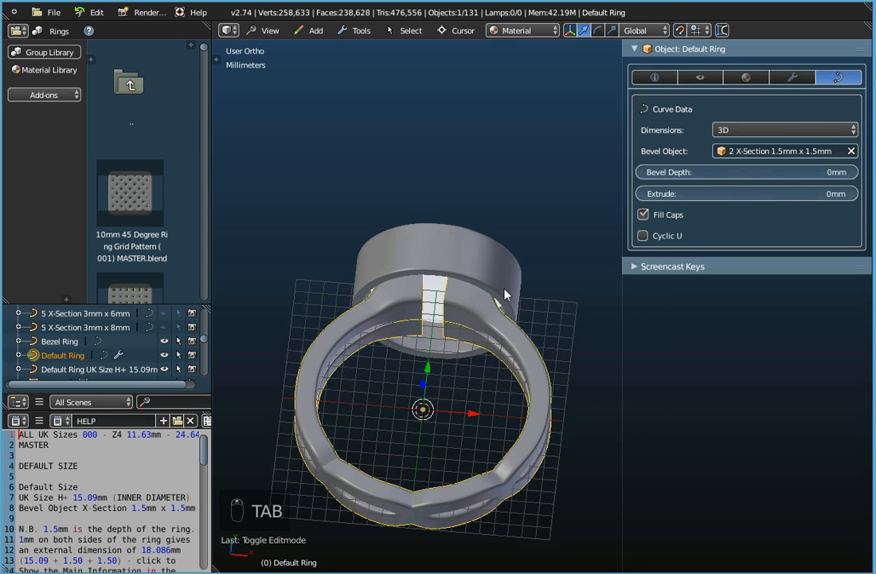
middle_click_drag(472, 297, 476, 335)
middle_click_drag(469, 343, 507, 307)
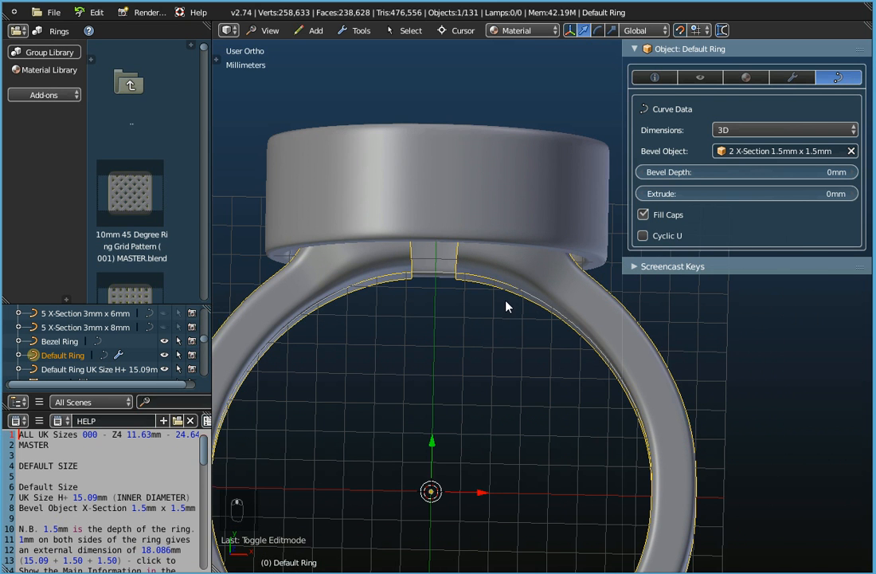
left_click(163, 344)
middle_click_drag(357, 275, 389, 272)
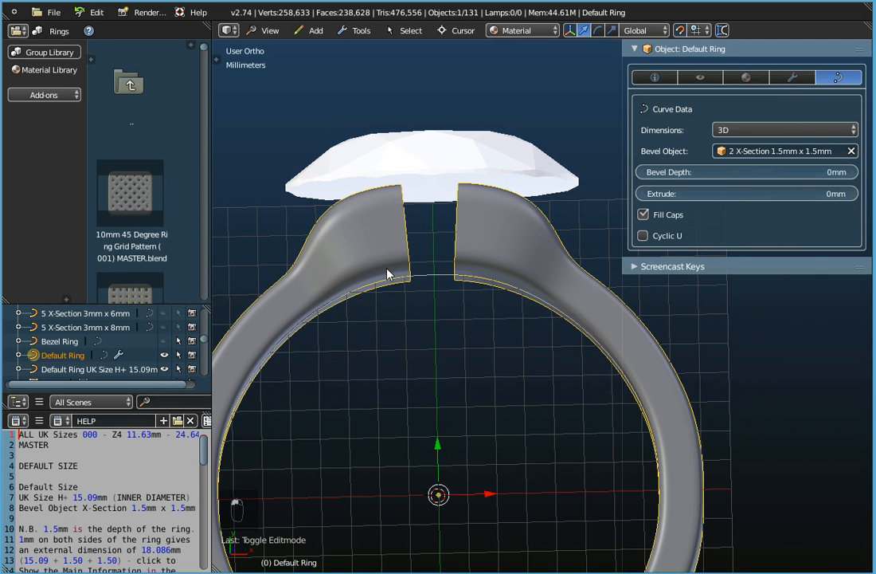
left_click(267, 30)
left_click(278, 118)
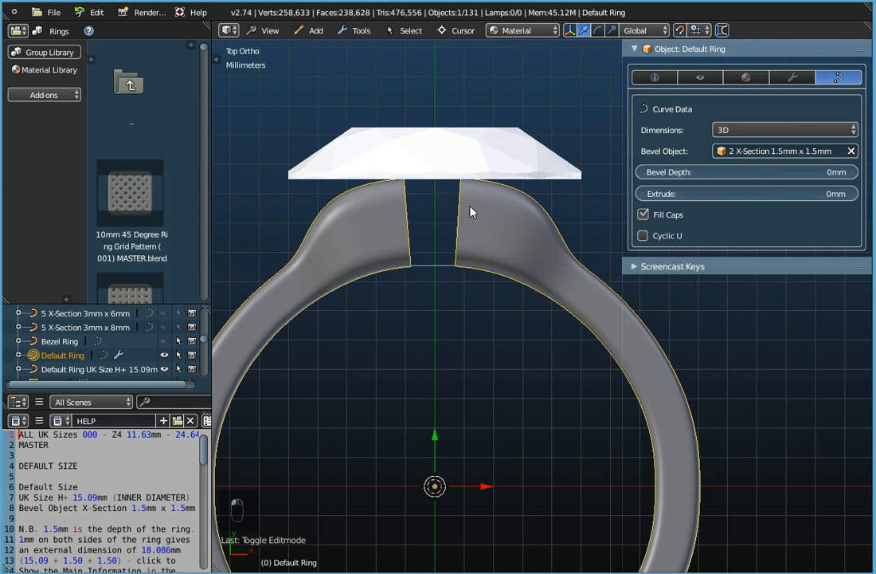
scroll(474, 225, "up", 3)
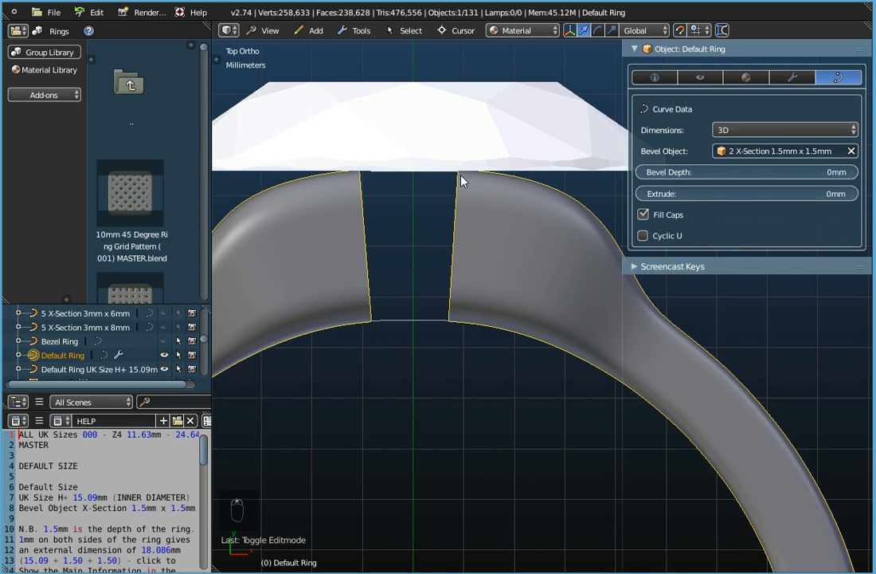
middle_click_drag(468, 182, 426, 498)
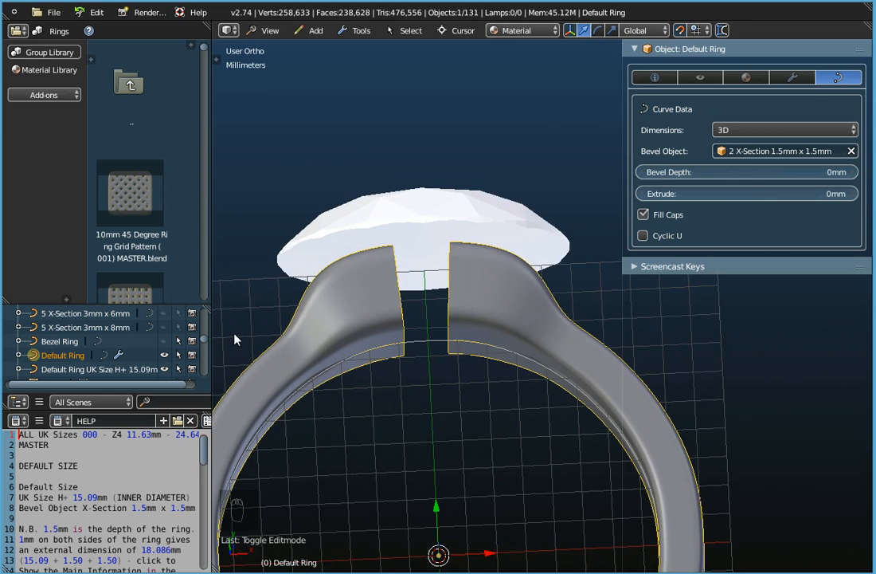
Step: Unhide the Bezel Ring and inspect the gaps between its lower rim and the band shoulders
left_click(165, 341)
middle_click_drag(504, 371, 536, 336)
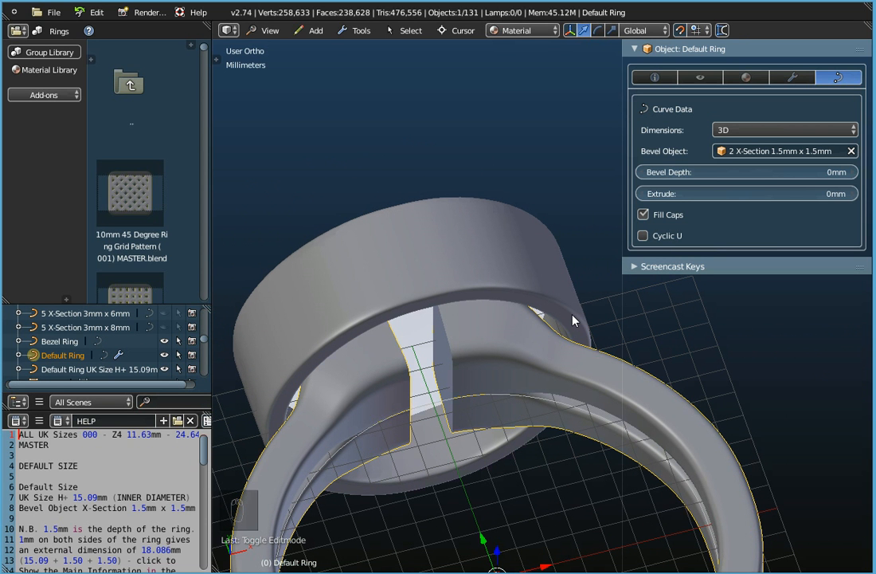
middle_click_drag(540, 385, 515, 398)
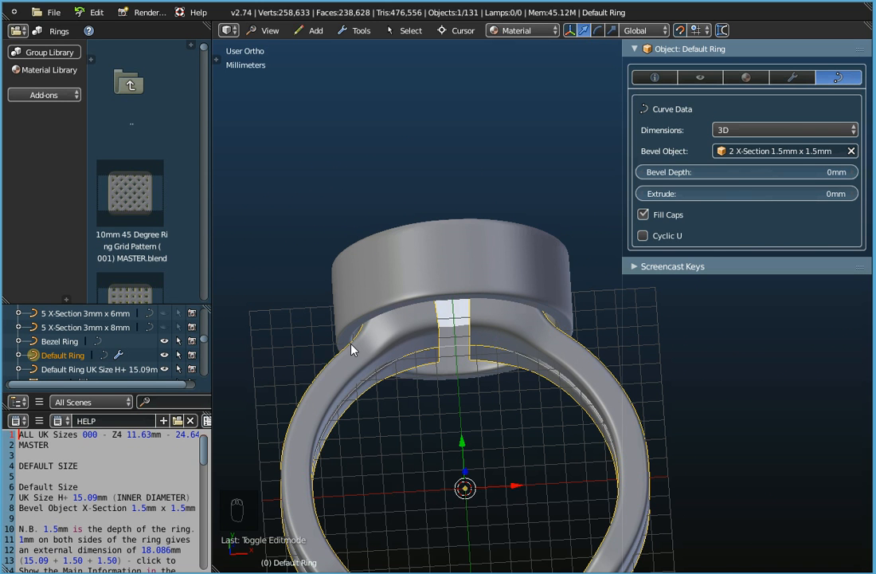
middle_click_drag(433, 364, 421, 408)
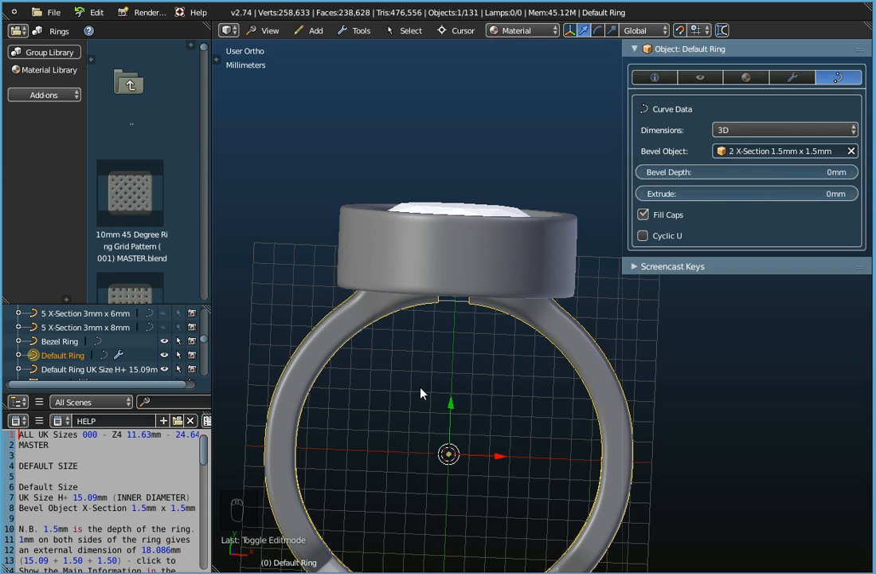
Step: In Edit Mode, select only the two control points just inward of the thickened section at the band's positive-X end
key("Tab")
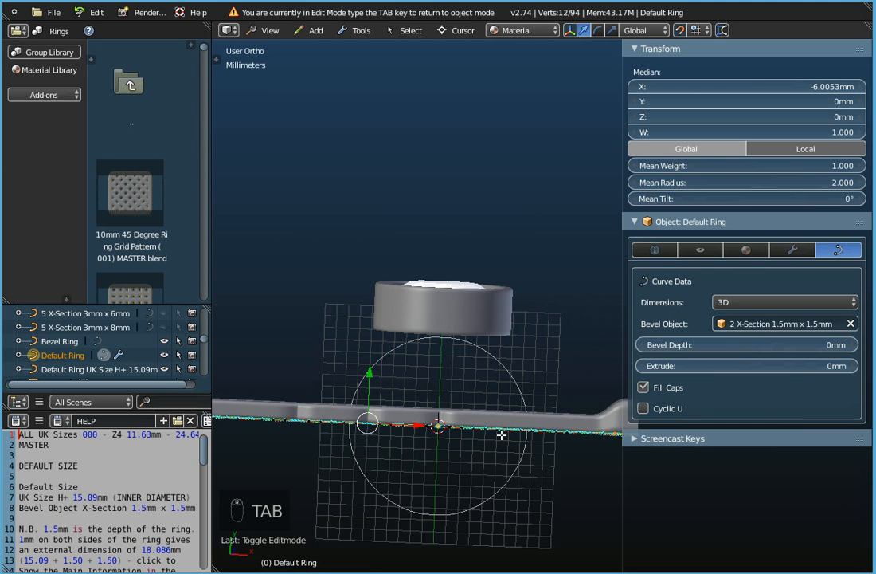
scroll(520, 395, "up", 8)
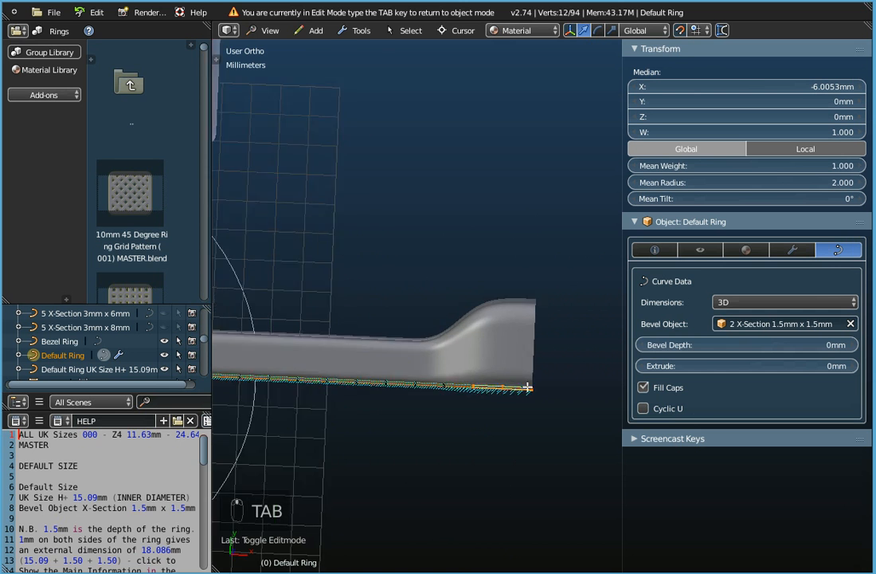
middle_click_drag(534, 395, 538, 341)
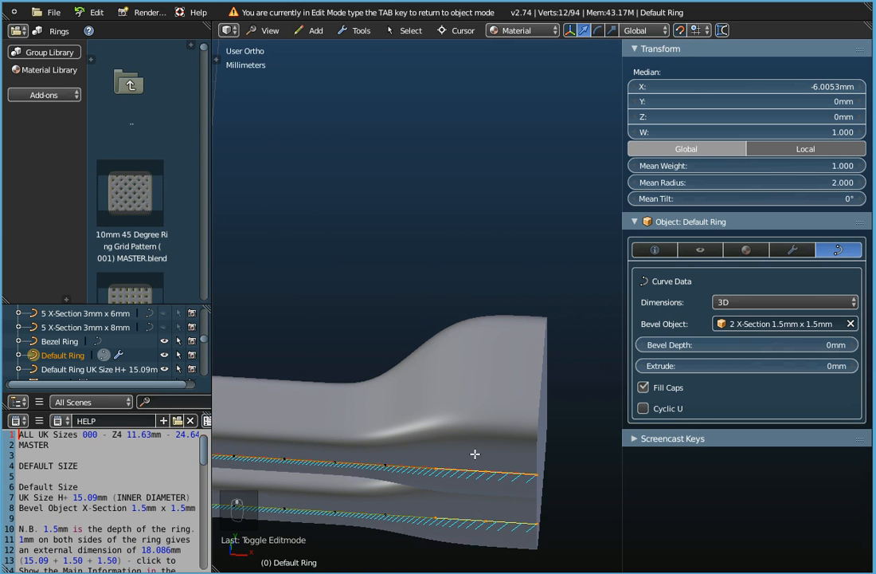
middle_click_drag(512, 479, 493, 407)
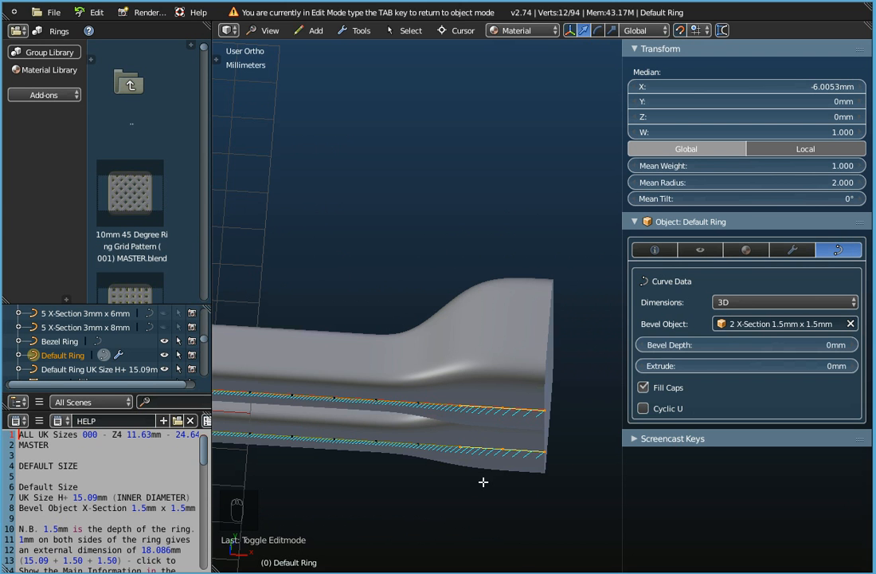
key("a")
right_click(419, 403)
right_click(419, 442, "shift")
Step: Add the two matching control points just inward of the thickened section at the negative-X end to the selection
scroll(387, 511, "down", 7)
middle_click_drag(406, 501, 649, 495, "shift")
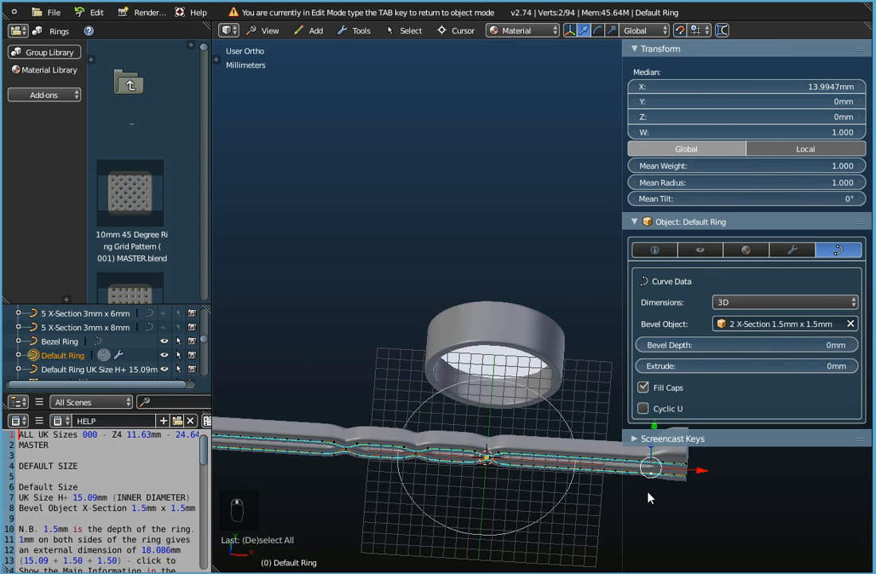
scroll(438, 486, "up", 8)
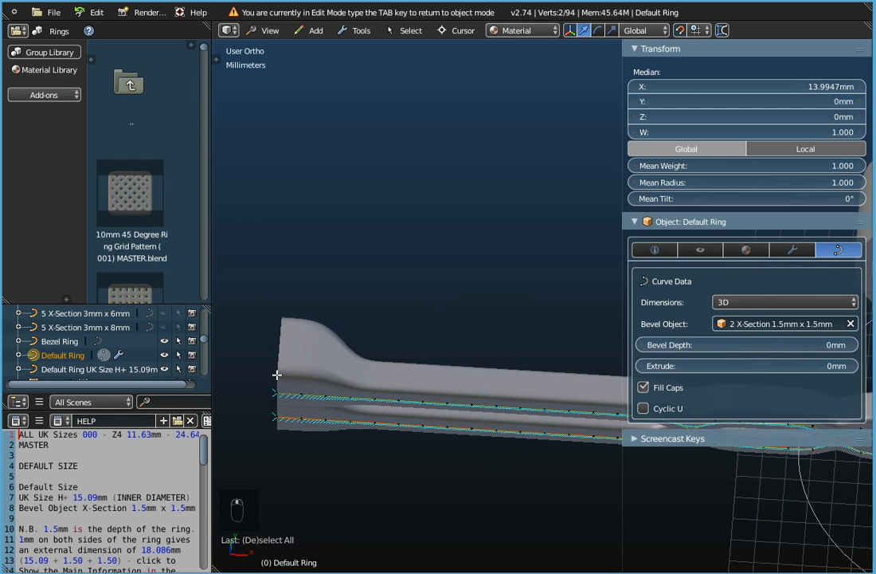
right_click(351, 397, "shift")
right_click(348, 418, "shift")
Step: Set the mean radius of the four selected inner control points to 2.000 and return to Object Mode
scroll(351, 411, "down", 4)
middle_click_drag(494, 441, 371, 426, "shift")
scroll(379, 426, "down", 2)
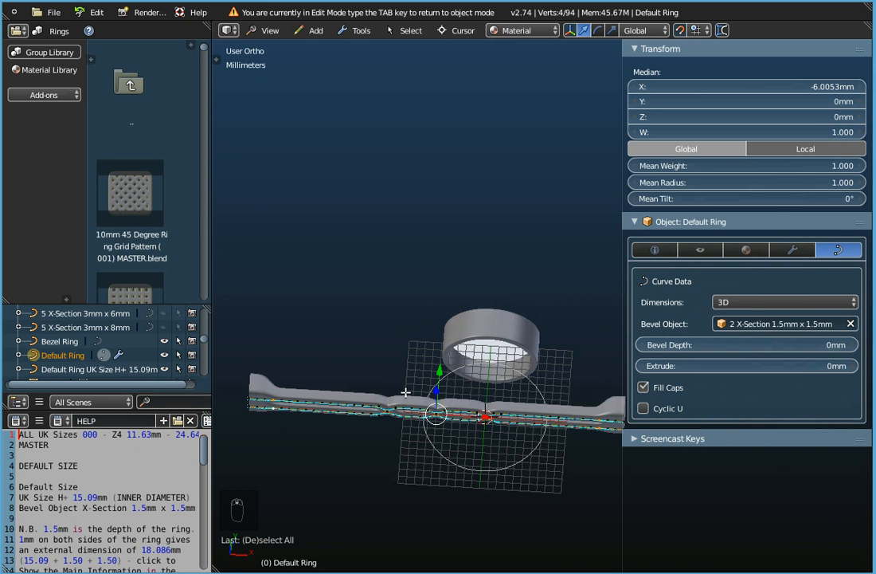
middle_click_drag(405, 391, 597, 290)
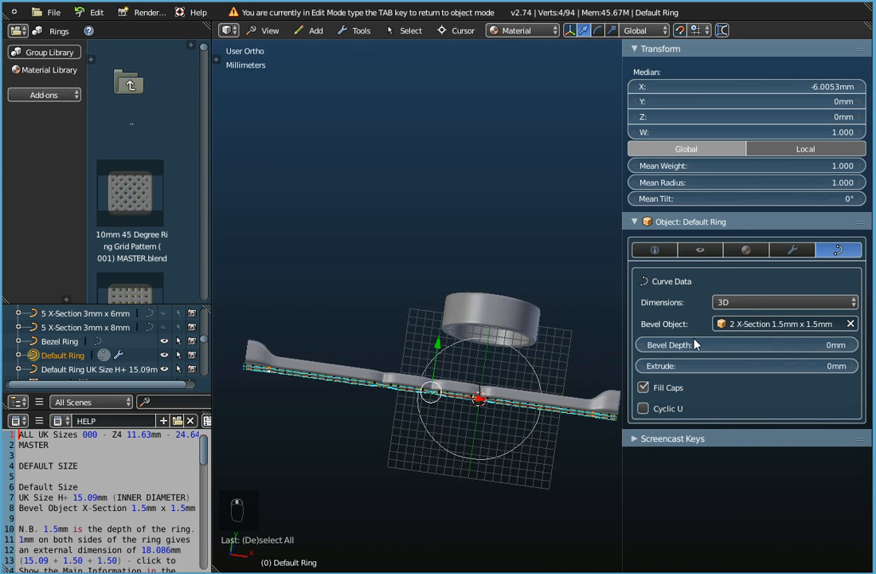
left_click(787, 185)
type("2")
key("Return")
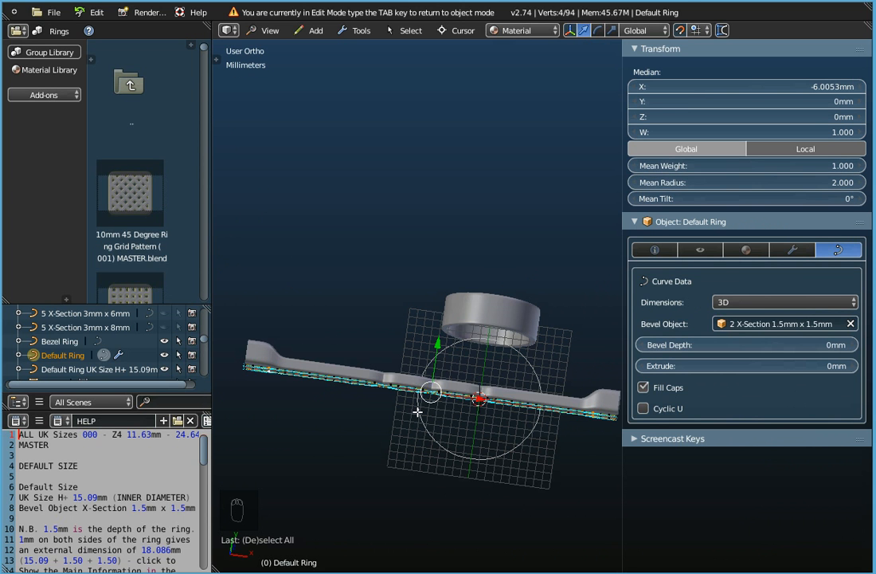
key("Tab")
Step: Examine from below how the widened band shoulders join the bezel's lower rim
scroll(504, 350, "up", 3)
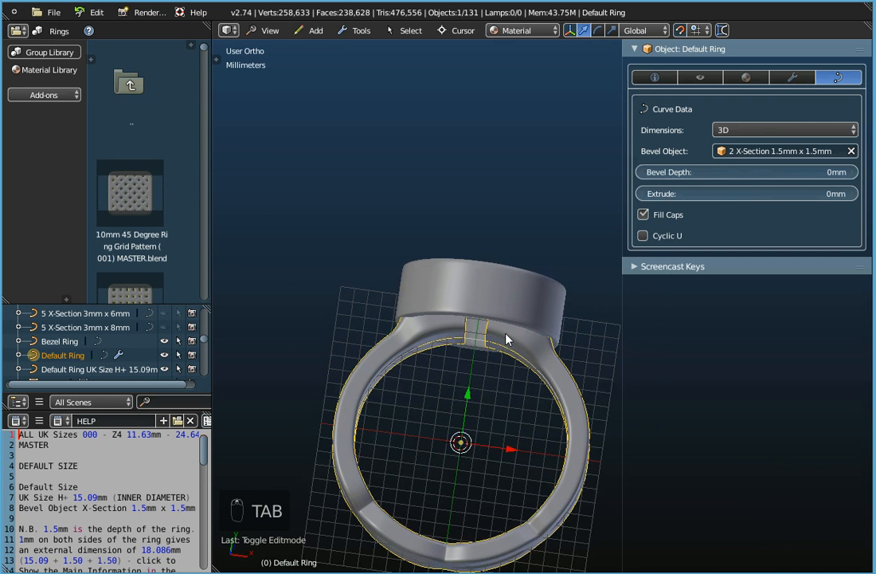
middle_click_drag(512, 331, 536, 293)
scroll(537, 391, "up", 4)
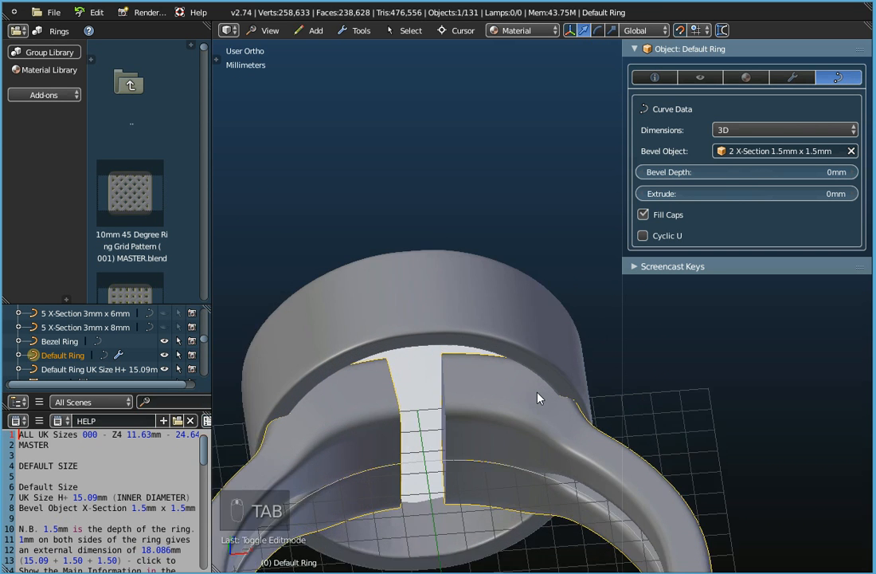
Step: Inspect the ring from below, the front and above, checking the gap between the band's ends and the bezel with its gem
middle_click_drag(533, 410, 590, 310)
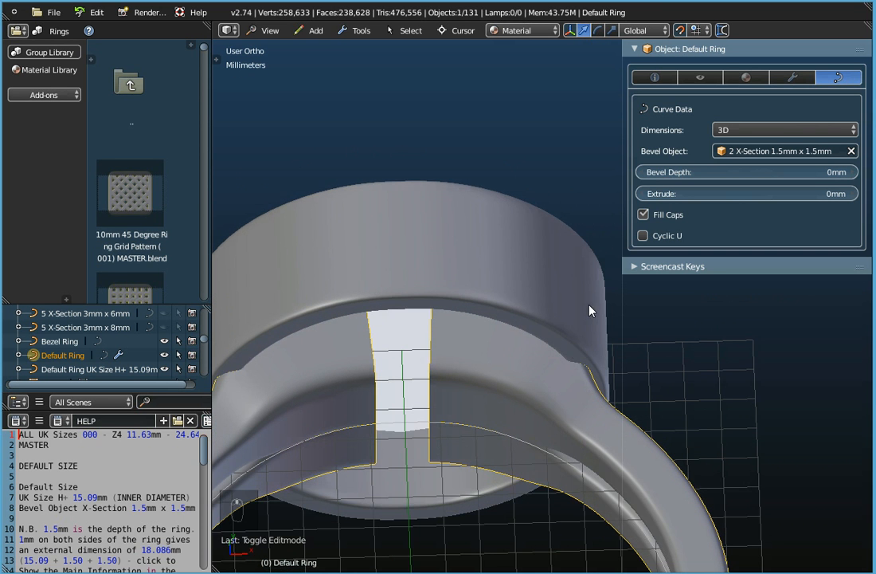
middle_click_drag(563, 349, 596, 329)
middle_click_drag(524, 454, 518, 494)
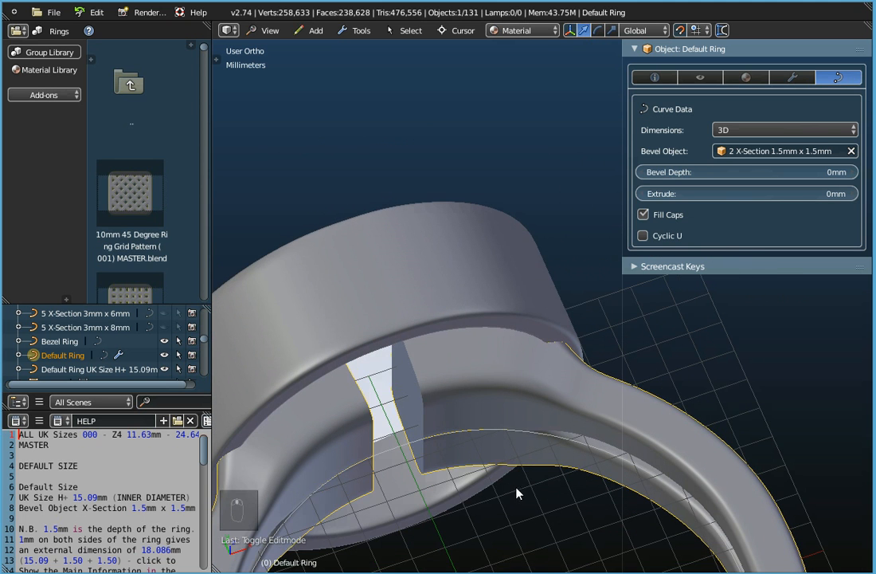
middle_click_drag(512, 377, 481, 309)
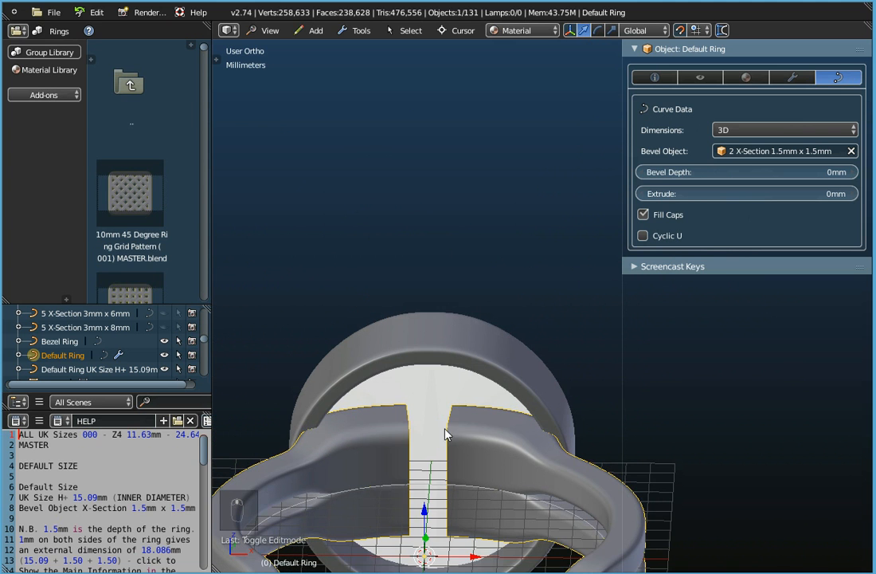
middle_click_drag(458, 436, 464, 566)
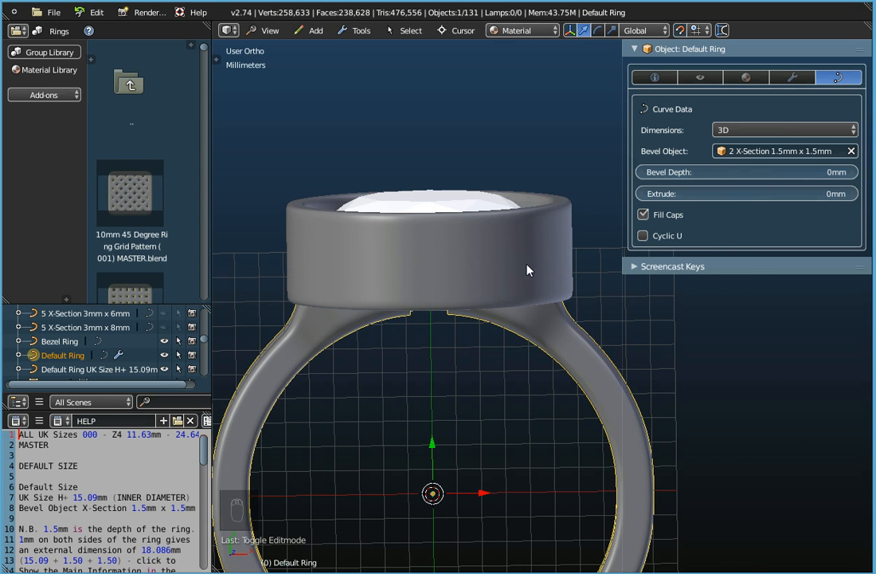
middle_click_drag(525, 254, 536, 352)
middle_click_drag(514, 196, 541, 323, "shift")
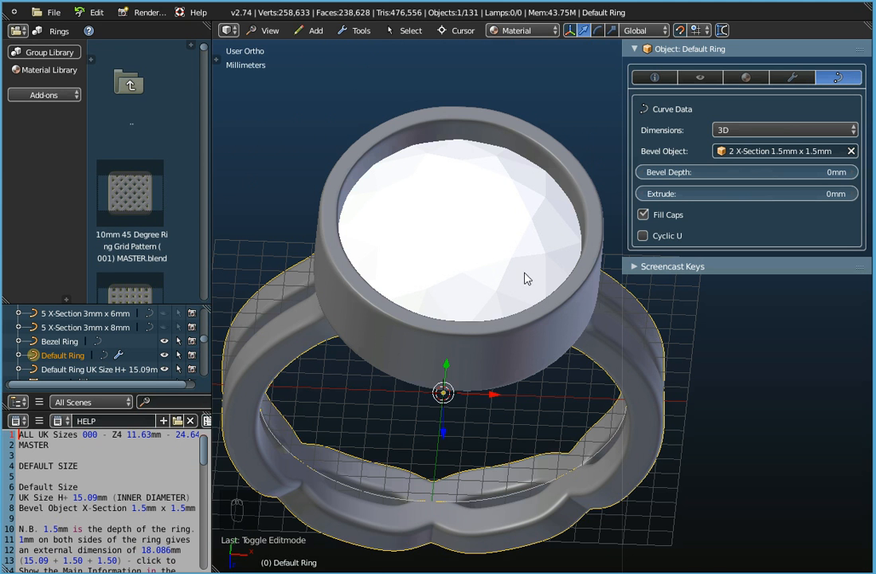
middle_click_drag(558, 333, 575, 204)
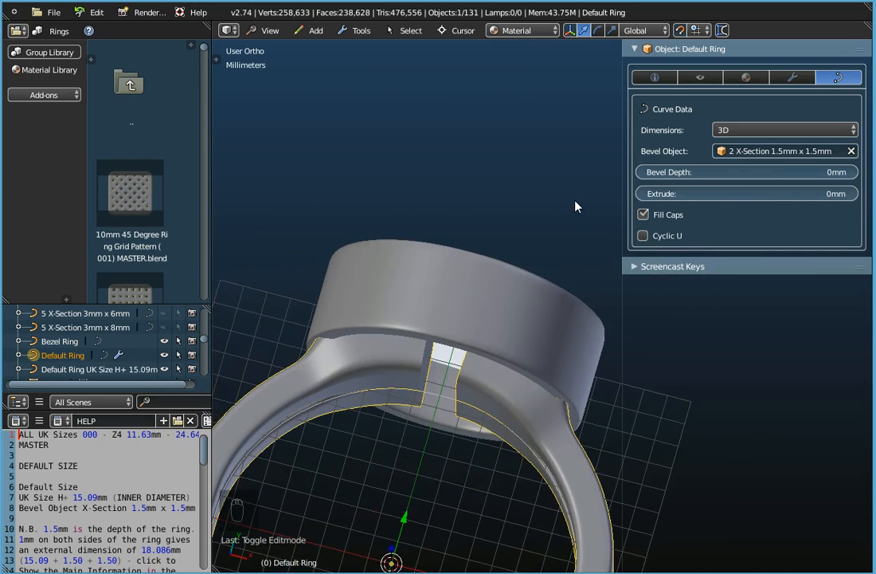
scroll(463, 406, "up", 2)
middle_click_drag(465, 406, 534, 357)
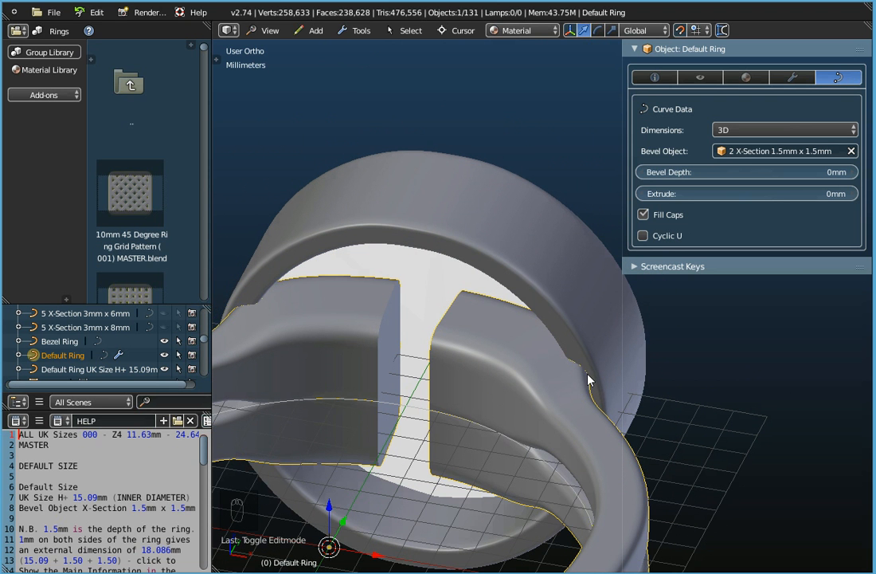
scroll(563, 380, "down", 3)
middle_click_drag(564, 379, 501, 441)
middle_click_drag(524, 307, 537, 281)
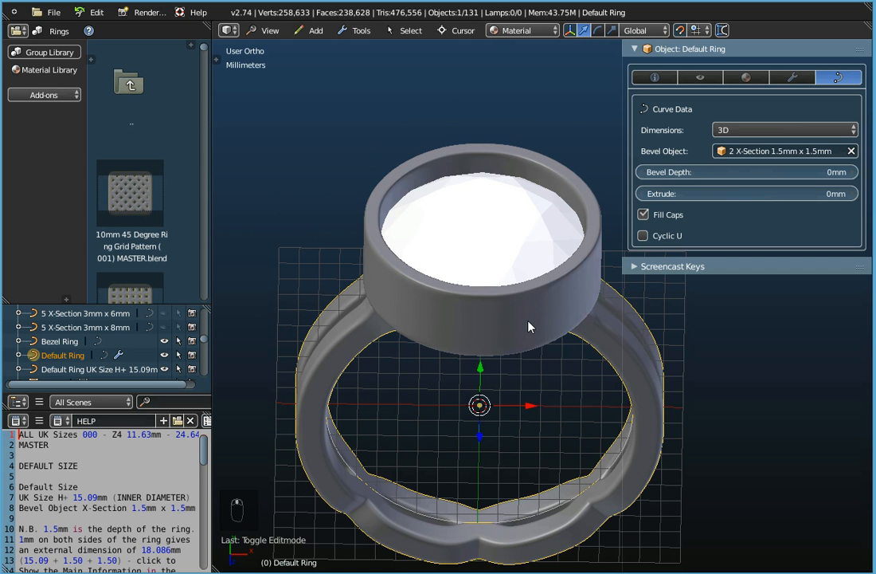
middle_click_drag(528, 326, 570, 350)
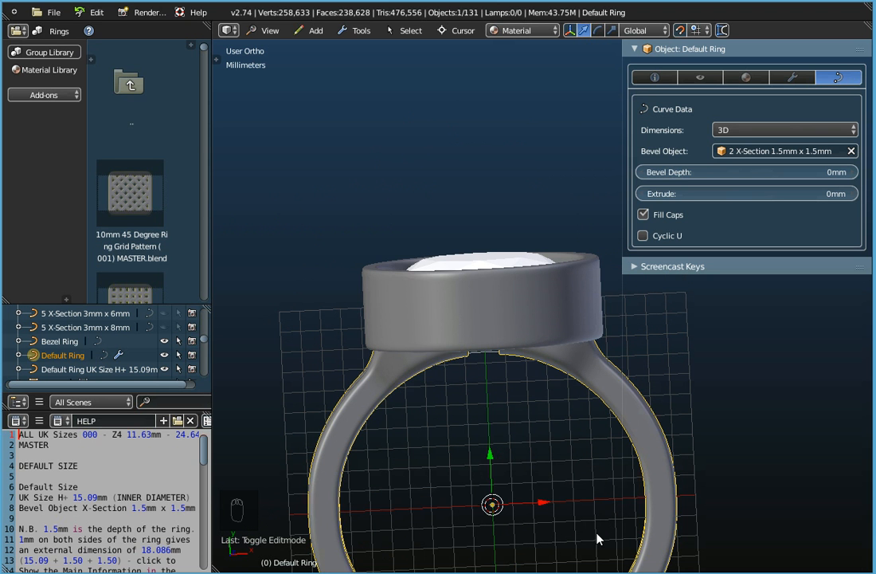
middle_click_drag(569, 488, 580, 430)
mouse_move(514, 378)
middle_mouse_down()
mouse_move(513, 367)
mouse_move(526, 394)
mouse_move(519, 362)
middle_mouse_up()
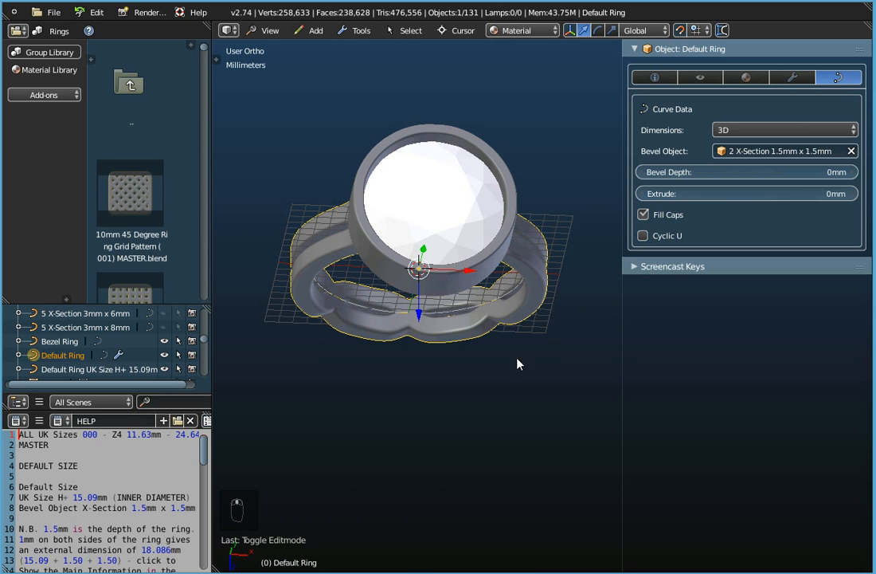
Step: Delete the round gem from the bezel setting
right_click(444, 192)
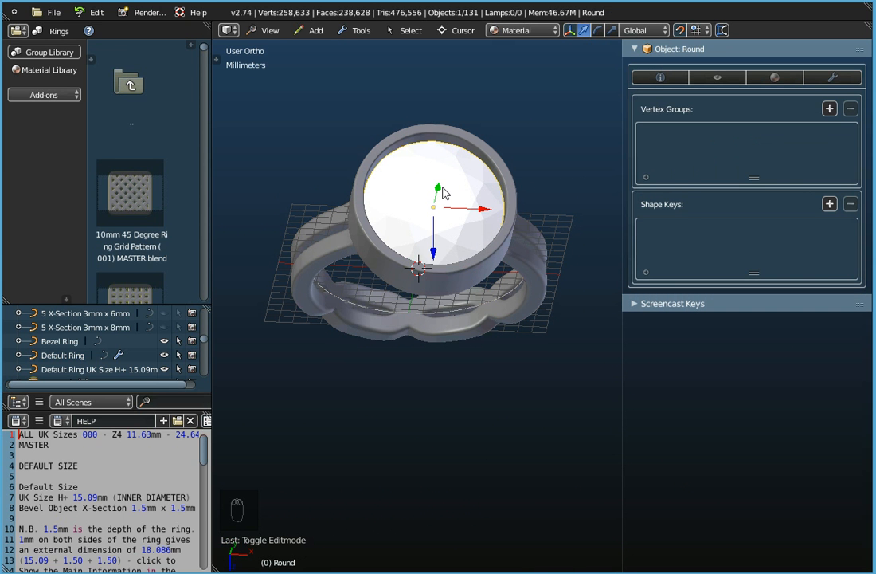
key("x")
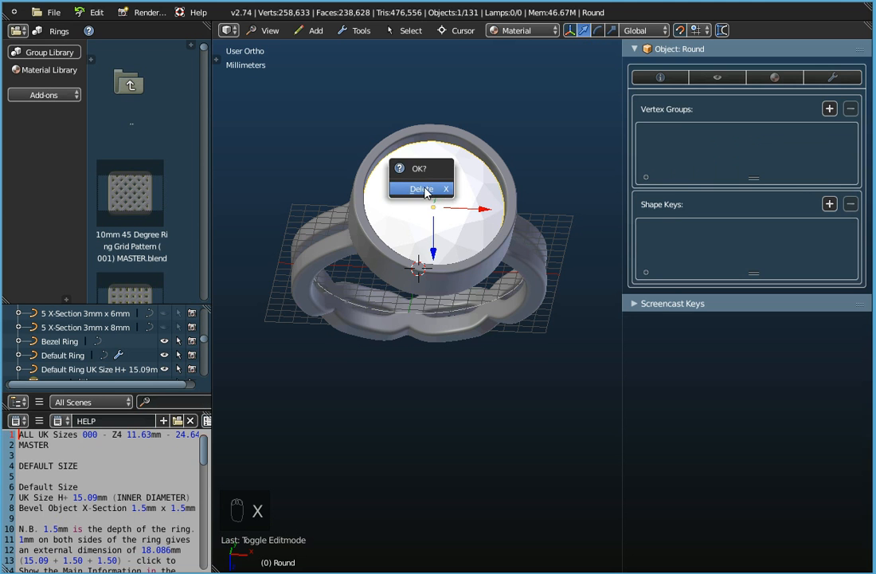
left_click(424, 193)
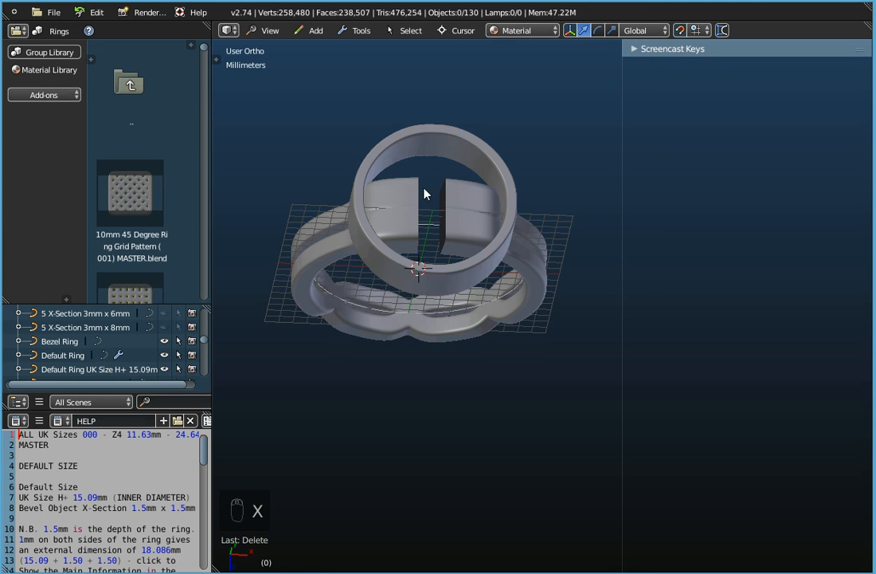
Step: Convert the bezel ring and the default ring band from curves to meshes, one after the other
right_click(476, 271)
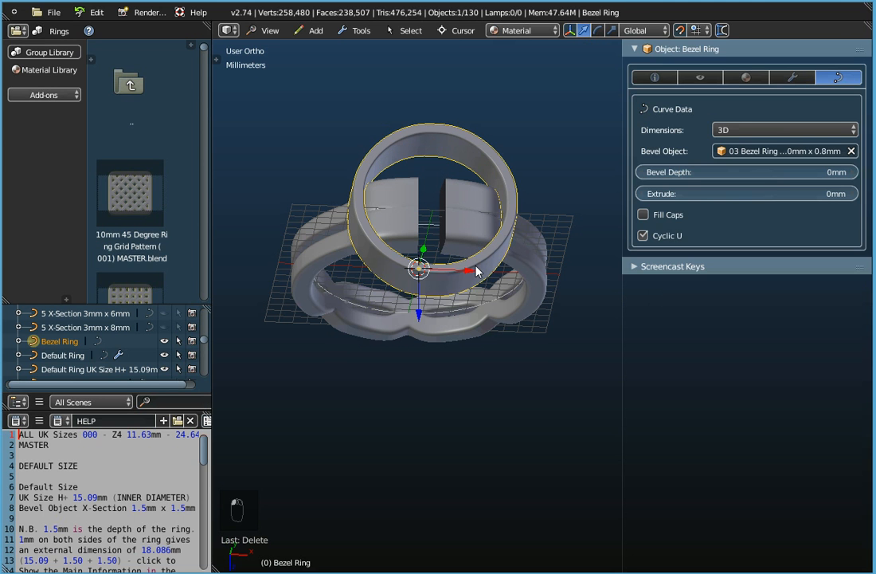
left_click(360, 30)
mouse_move(367, 47)
left_click(450, 83)
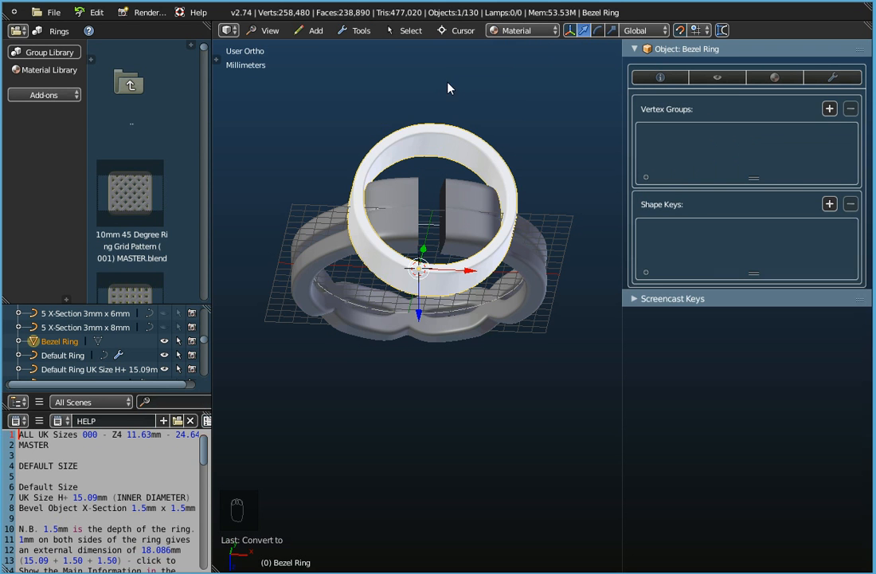
right_click(406, 210)
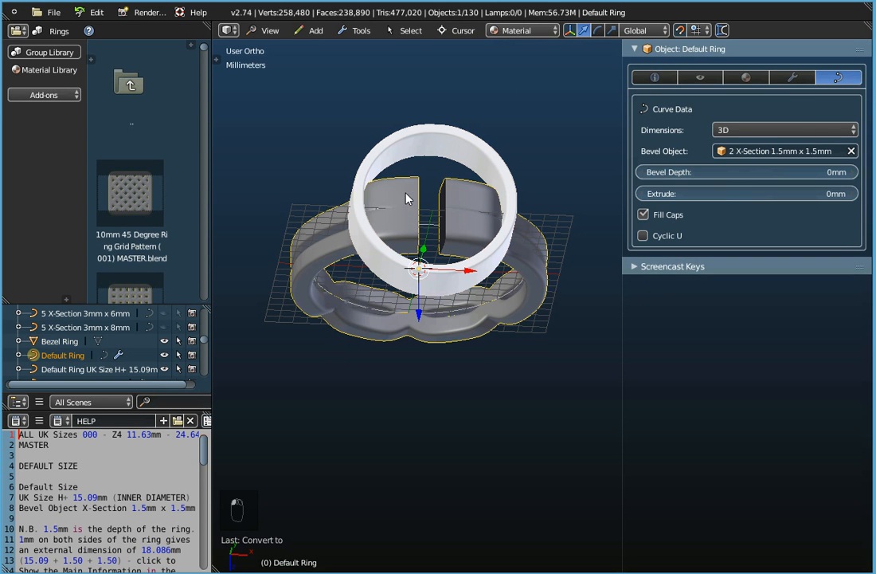
left_click(361, 30)
mouse_move(370, 47)
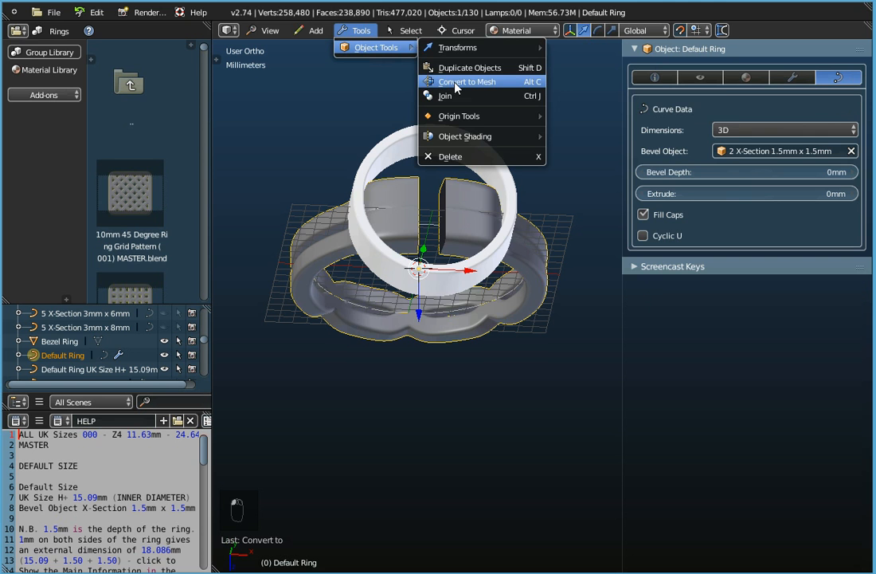
left_click(456, 83)
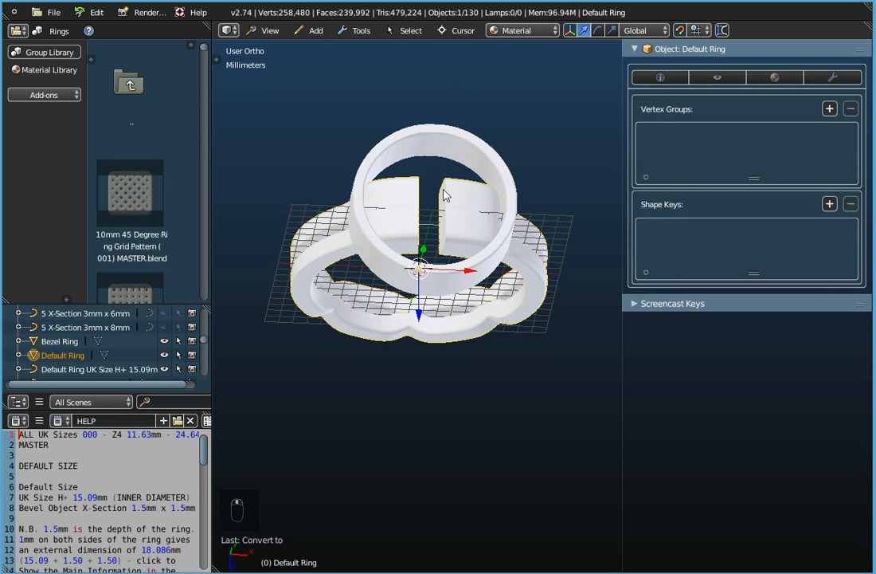
Step: Join the bezel ring and the band into a single mesh object, with the band as the active object
middle_click_drag(440, 215, 448, 176)
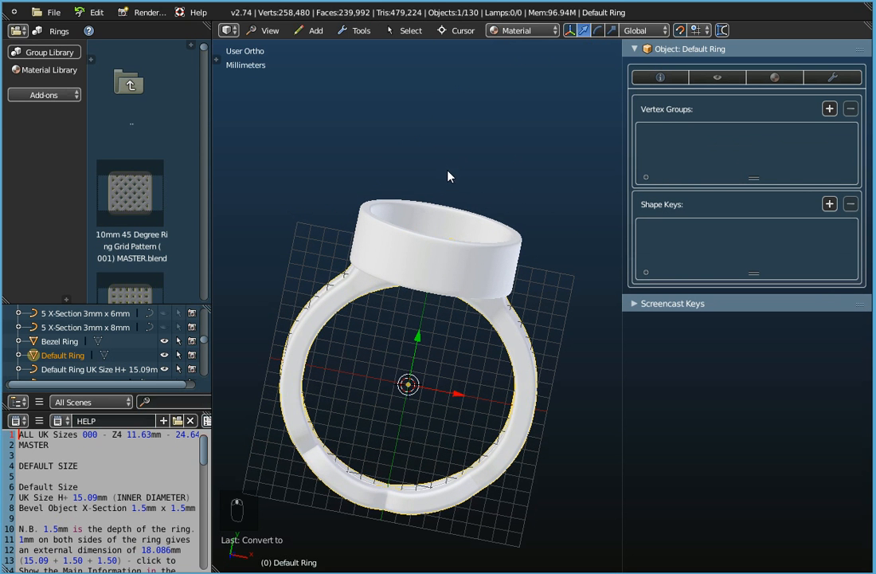
right_click(445, 263)
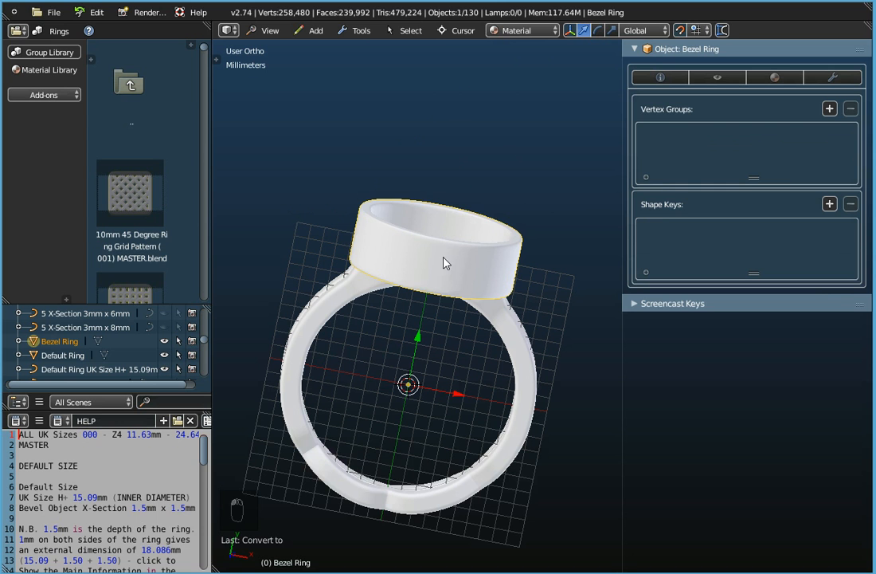
right_click(332, 315, "shift")
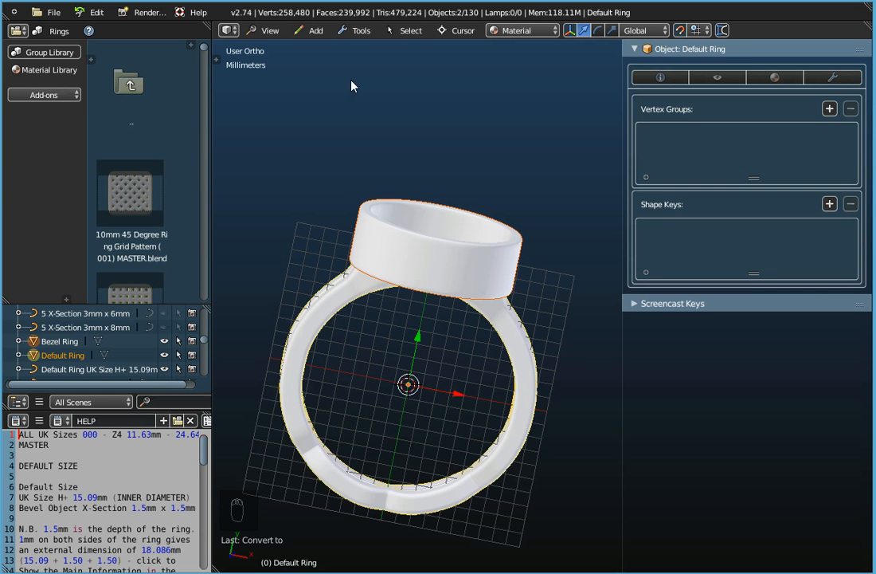
left_click(353, 32)
mouse_move(366, 47)
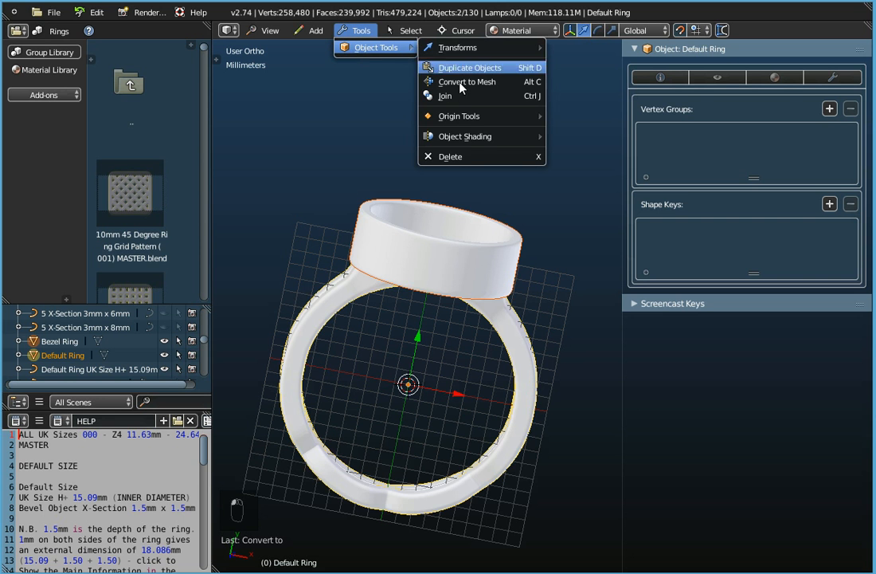
left_click(451, 96)
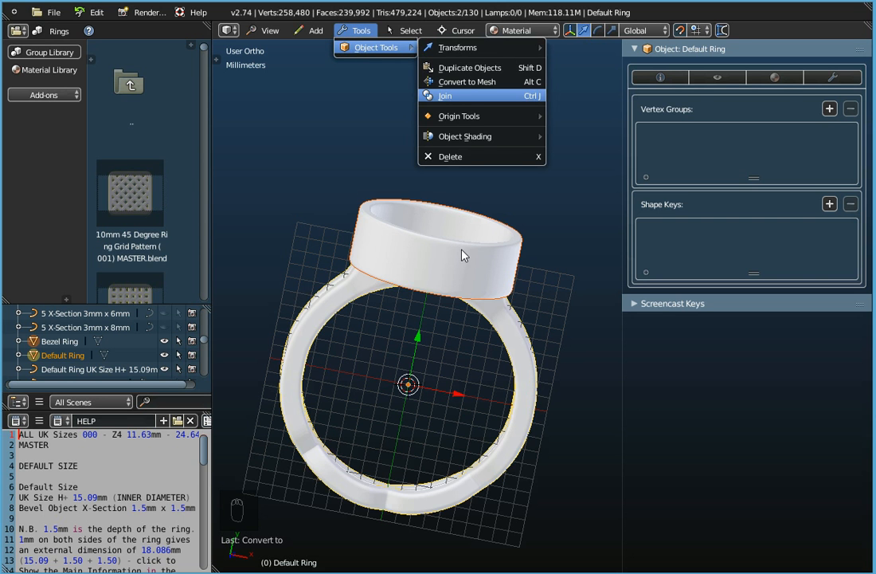
Step: Test-move the joined ring along the Y axis and return it to its original position
key("g")
key("z")
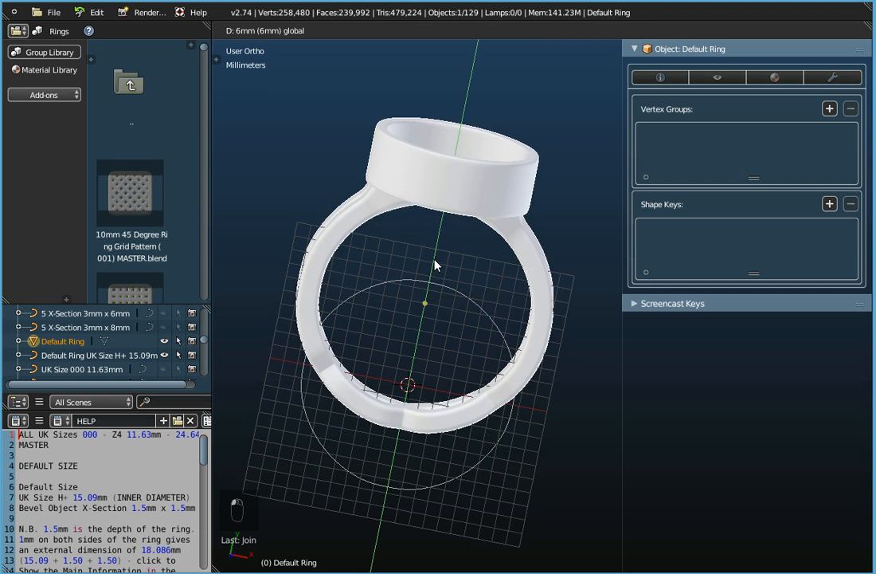
left_click(430, 342)
middle_click_drag(431, 343, 460, 377, "shift")
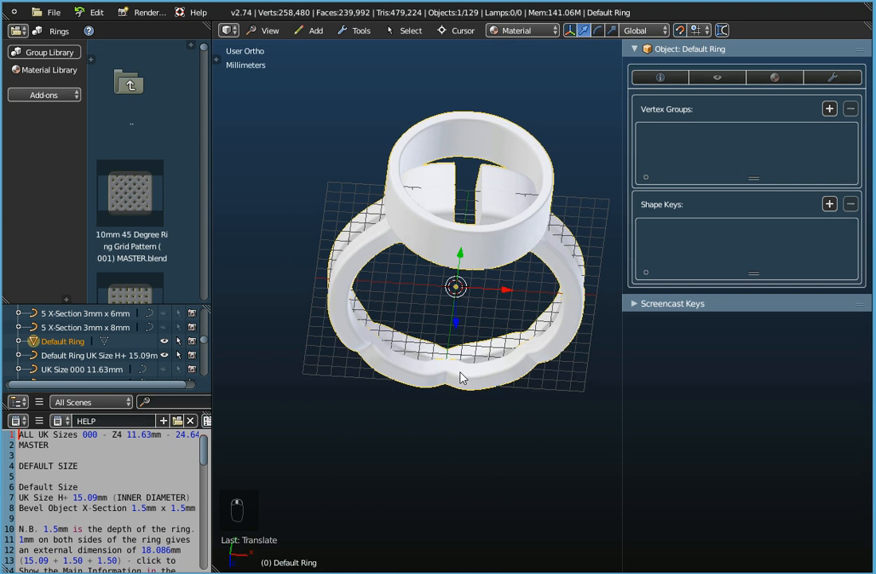
Step: Start a Wavefront (.obj) export of the ring with the Desktop as the destination folder
left_click(49, 12)
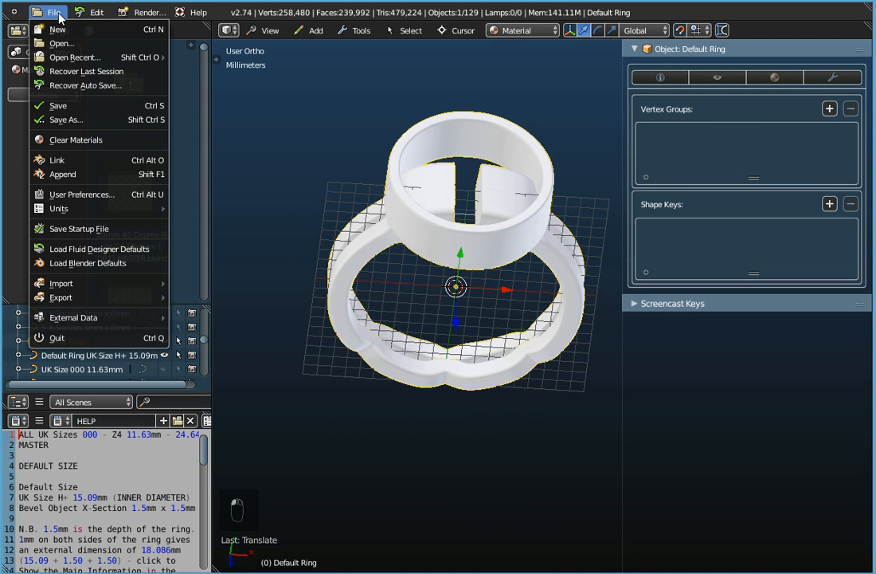
mouse_move(112, 298)
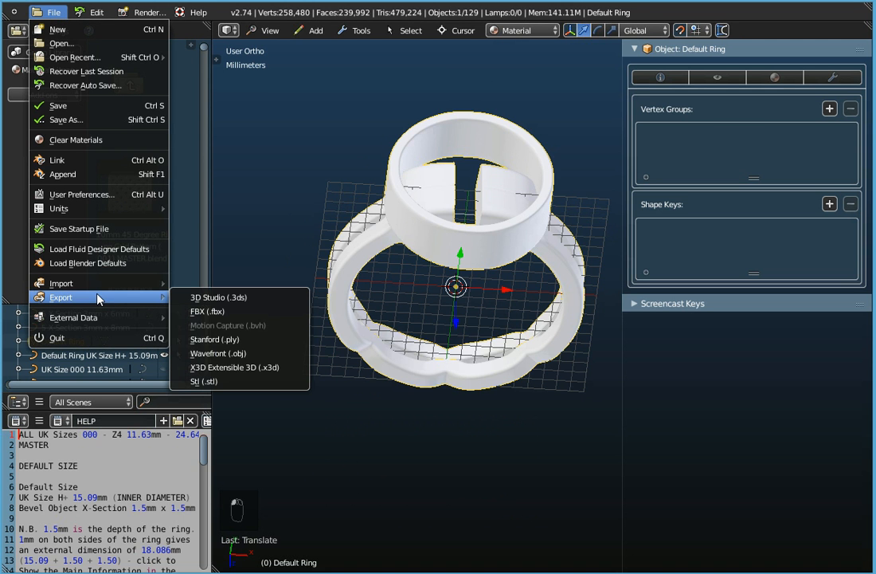
left_click(222, 358)
left_click(44, 215)
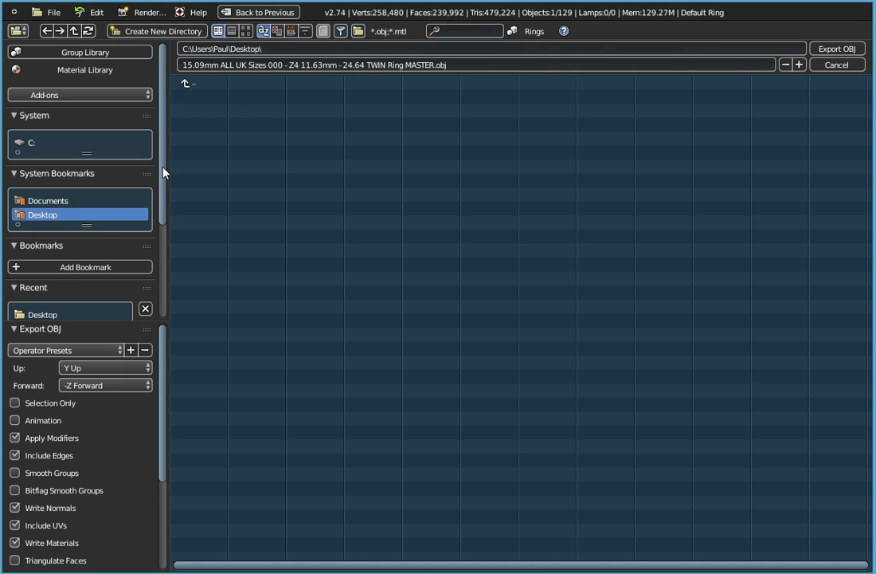
Step: Name the export file TWIN Ring 10mm Bezel Setting.obj
left_click(367, 66)
left_click(367, 65)
key("BackSpace")
key("BackSpace")
key("BackSpace")
key("BackSpace")
key("BackSpace")
key("BackSpace")
key("BackSpace")
key("BackSpace")
key("BackSpace")
key("BackSpace")
key("BackSpace")
key("BackSpace")
key("BackSpace")
key("BackSpace")
key("BackSpace")
key("BackSpace")
key("BackSpace")
key("BackSpace")
key("BackSpace")
key("BackSpace")
key("BackSpace")
key("BackSpace")
key("BackSpace")
key("BackSpace")
key("BackSpace")
key("BackSpace")
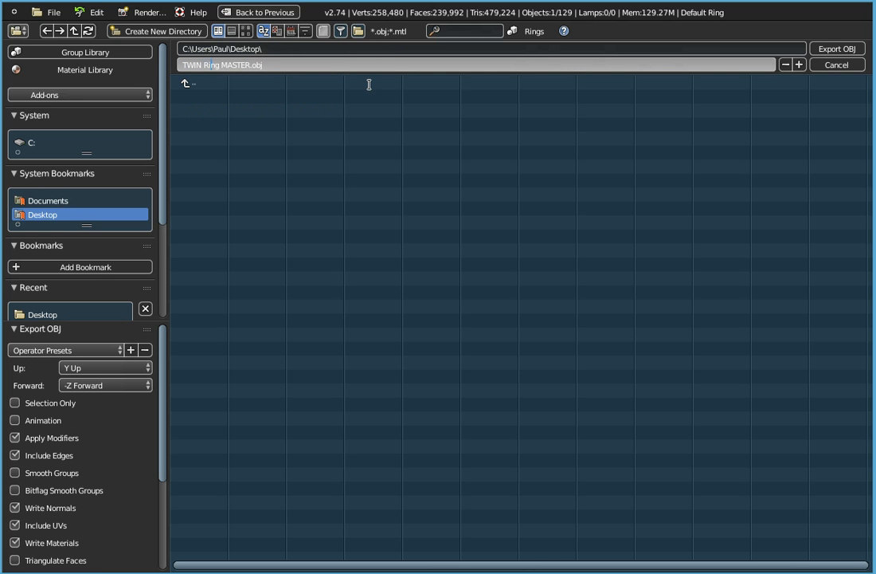
key("Delete")
key("Delete")
key("Delete")
key("Delete")
key("Delete")
key("Delete")
type("10mm")
type("Bezel Setting")
key("Return")
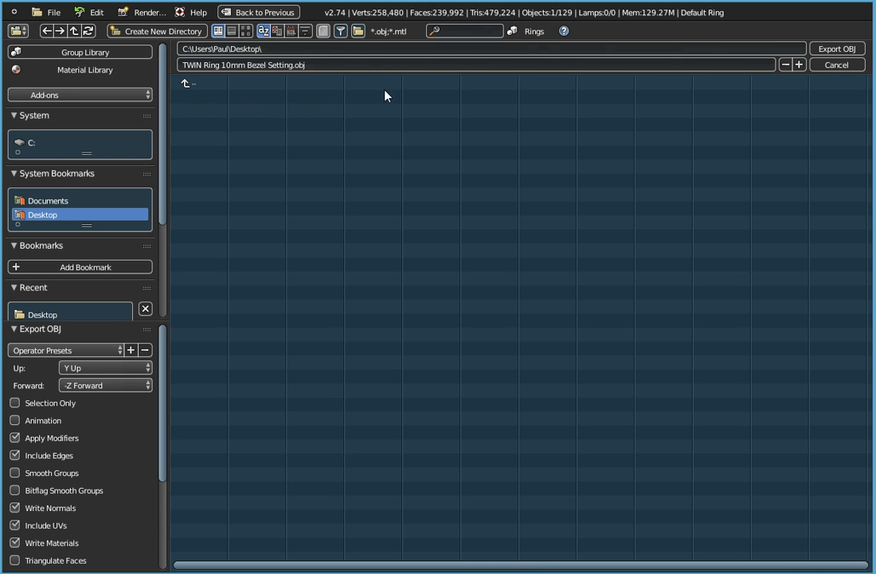